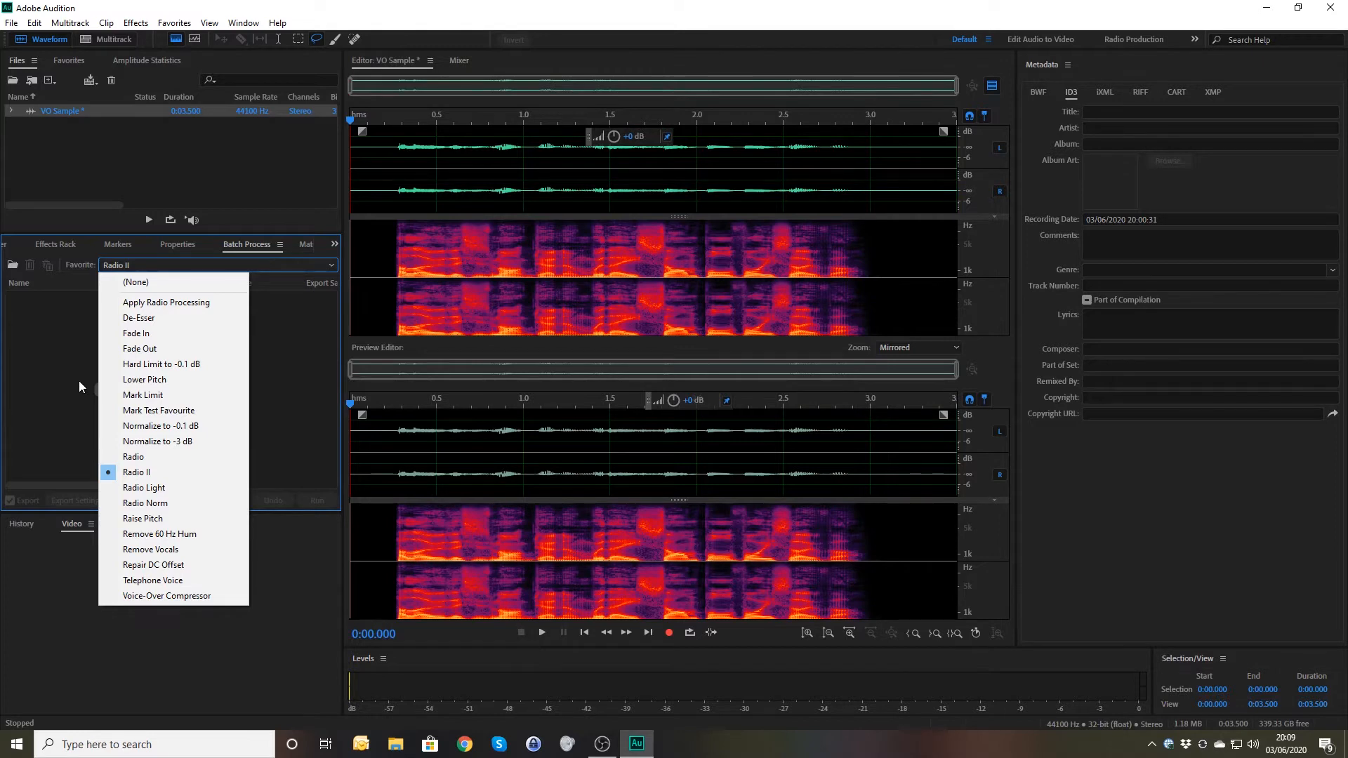
# Step: Dismiss the batch favorite list unchanged and play back the VO Sample recording
pyautogui.click(136, 179)
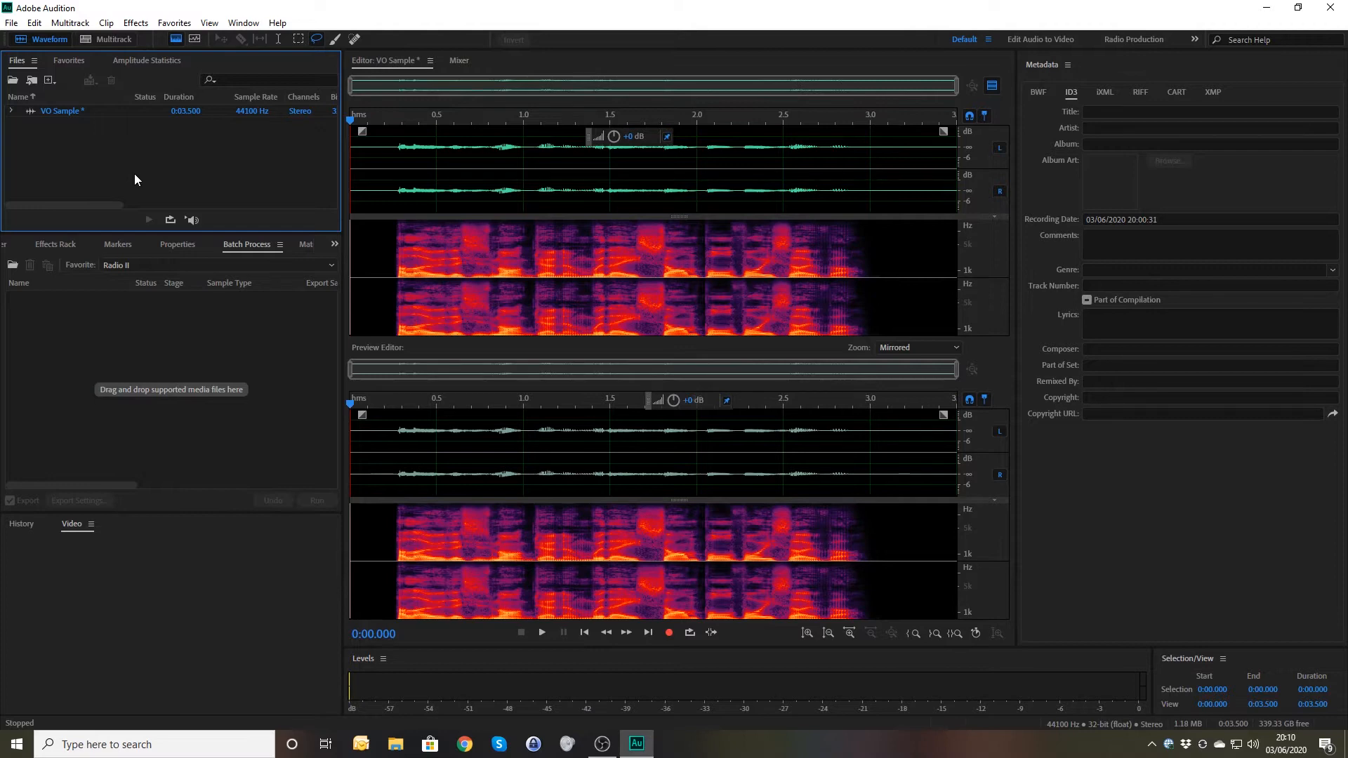
pyautogui.press('space')
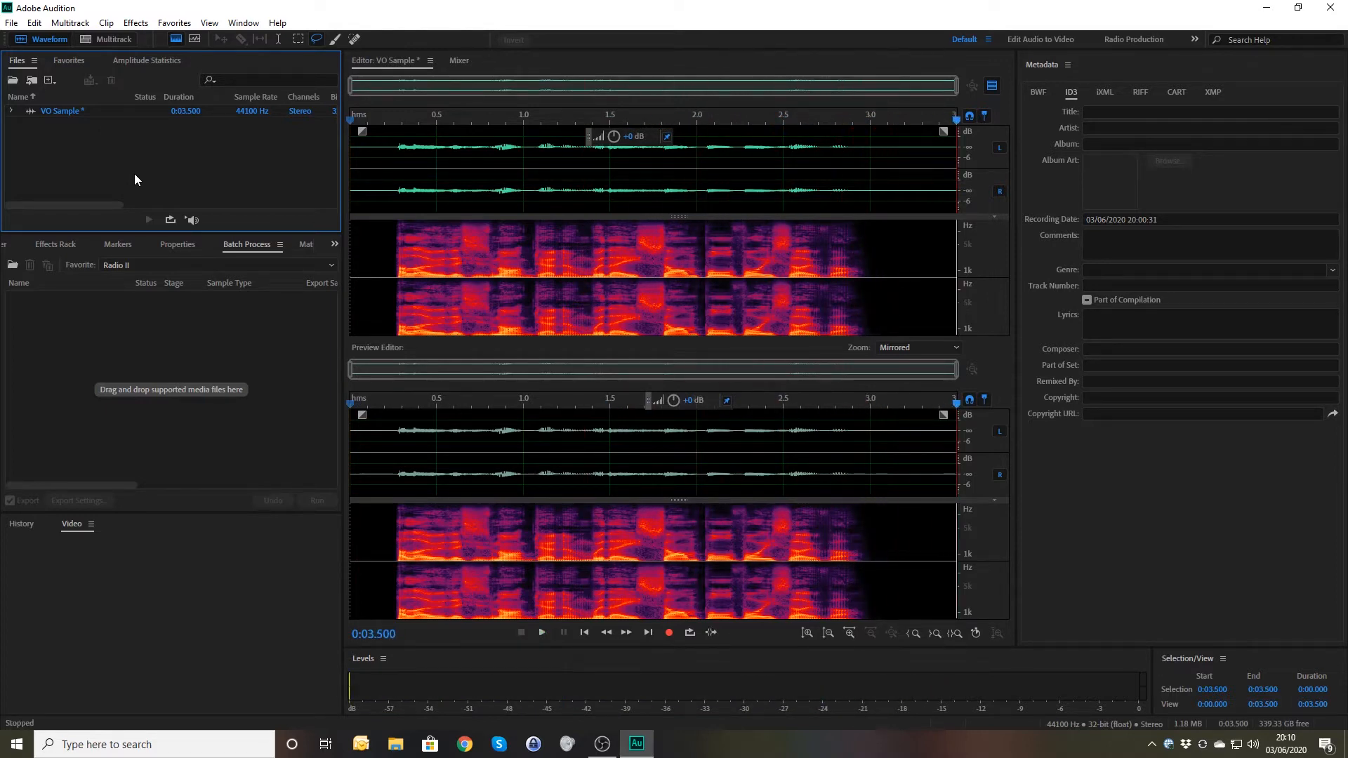
# Step: Show the Effects Rack, start recording a favorite for VO Sample, and normalize the audio to -0.1 dB
pyautogui.hotkey('ctrl', 'a')
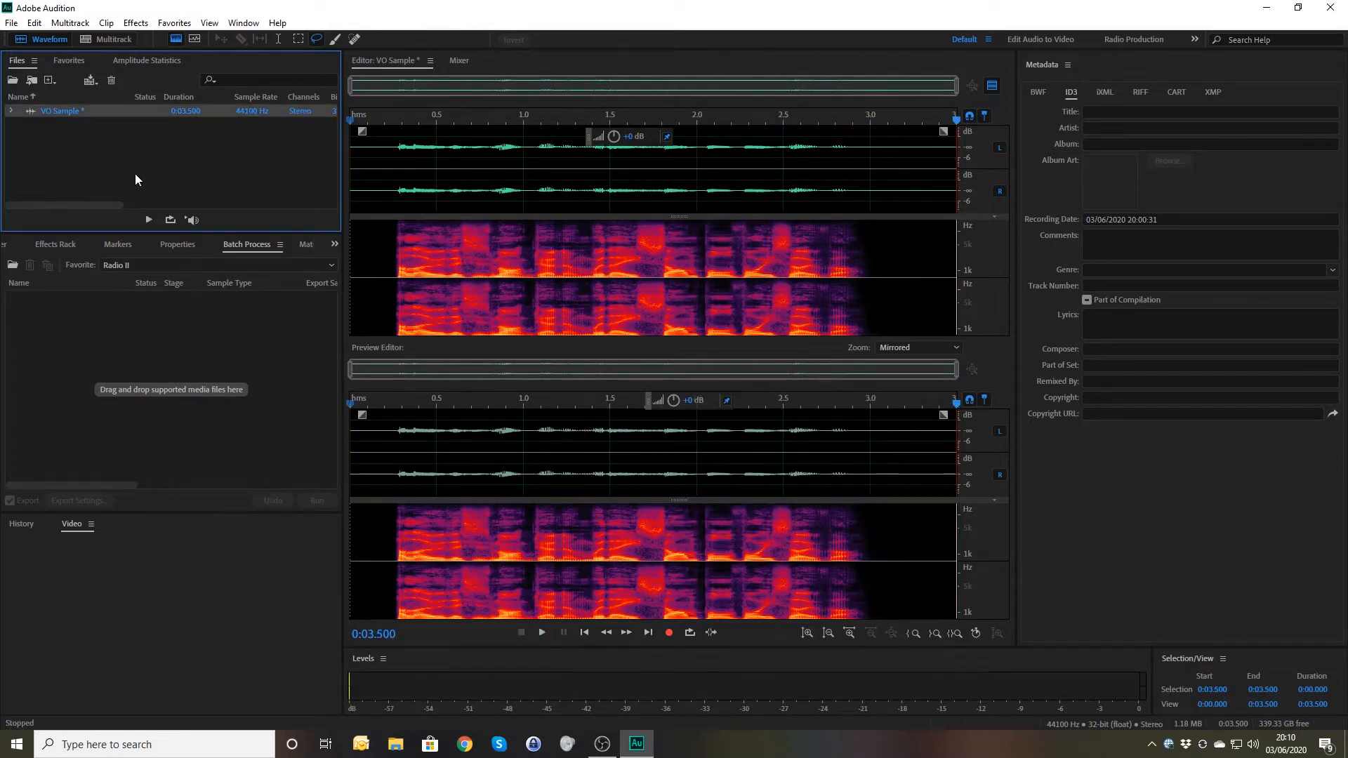
pyautogui.click(56, 244)
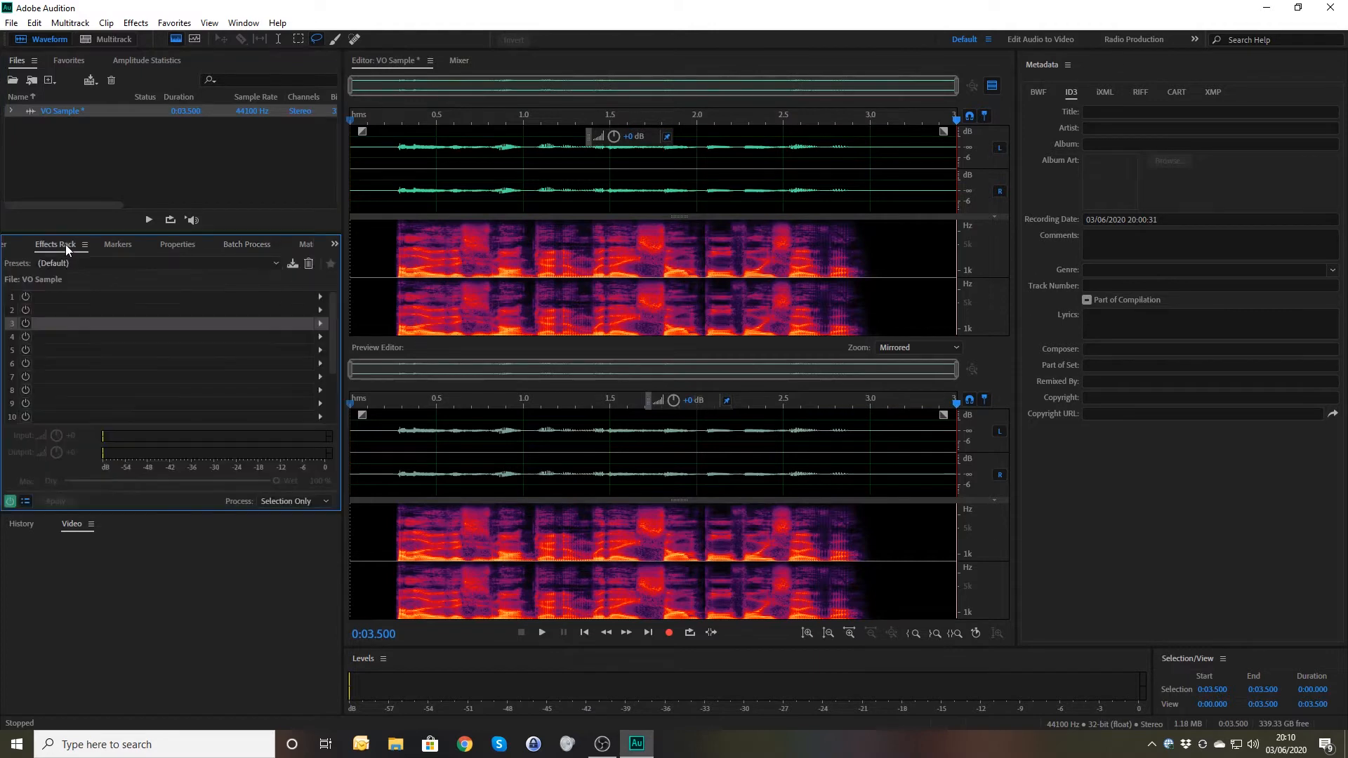
pyautogui.click(174, 23)
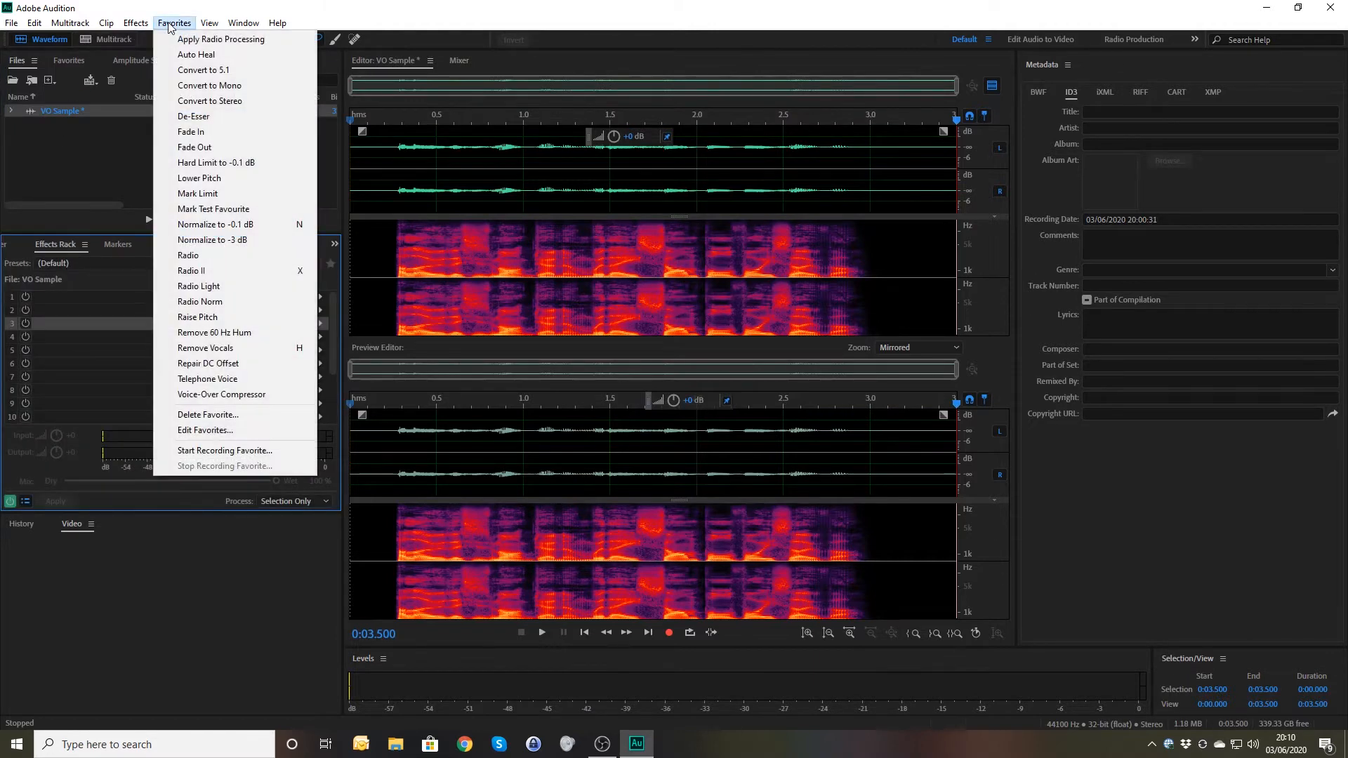
pyautogui.click(212, 452)
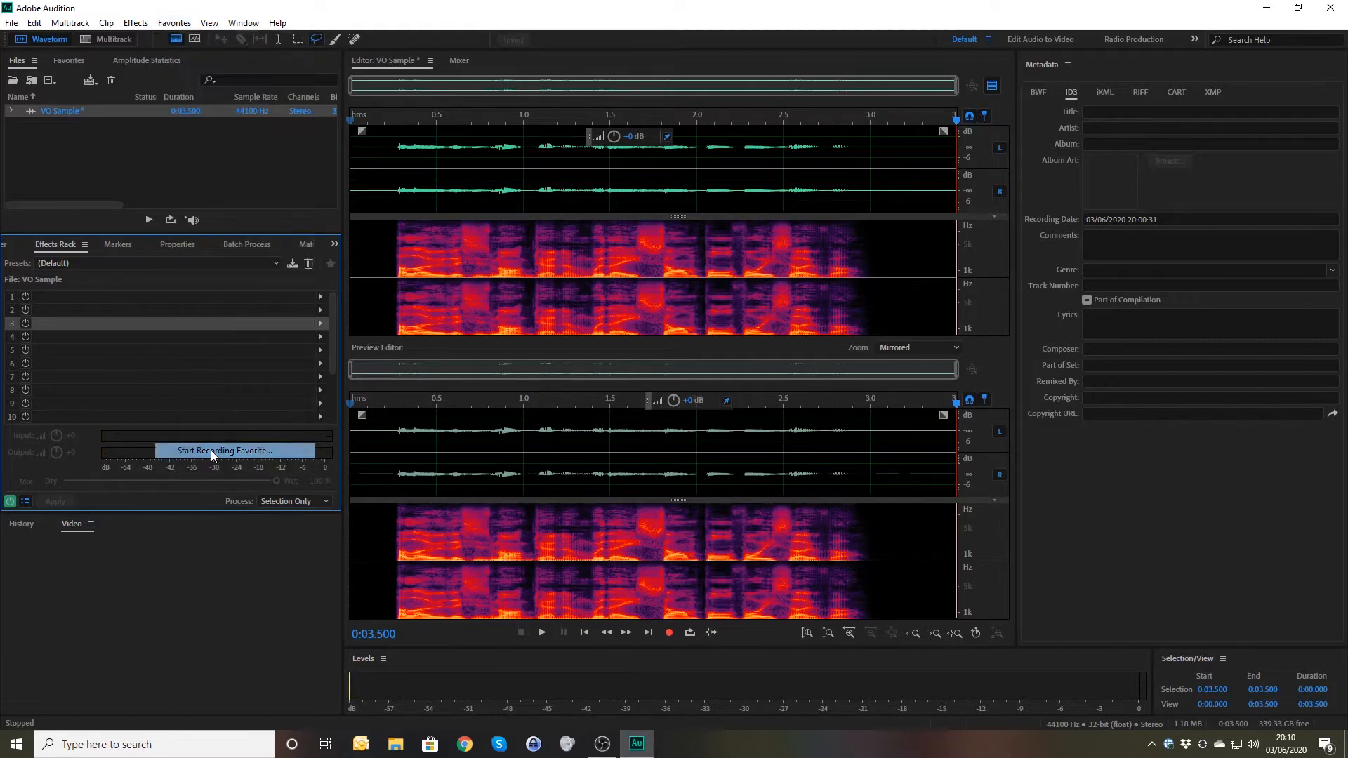
pyautogui.click(733, 438)
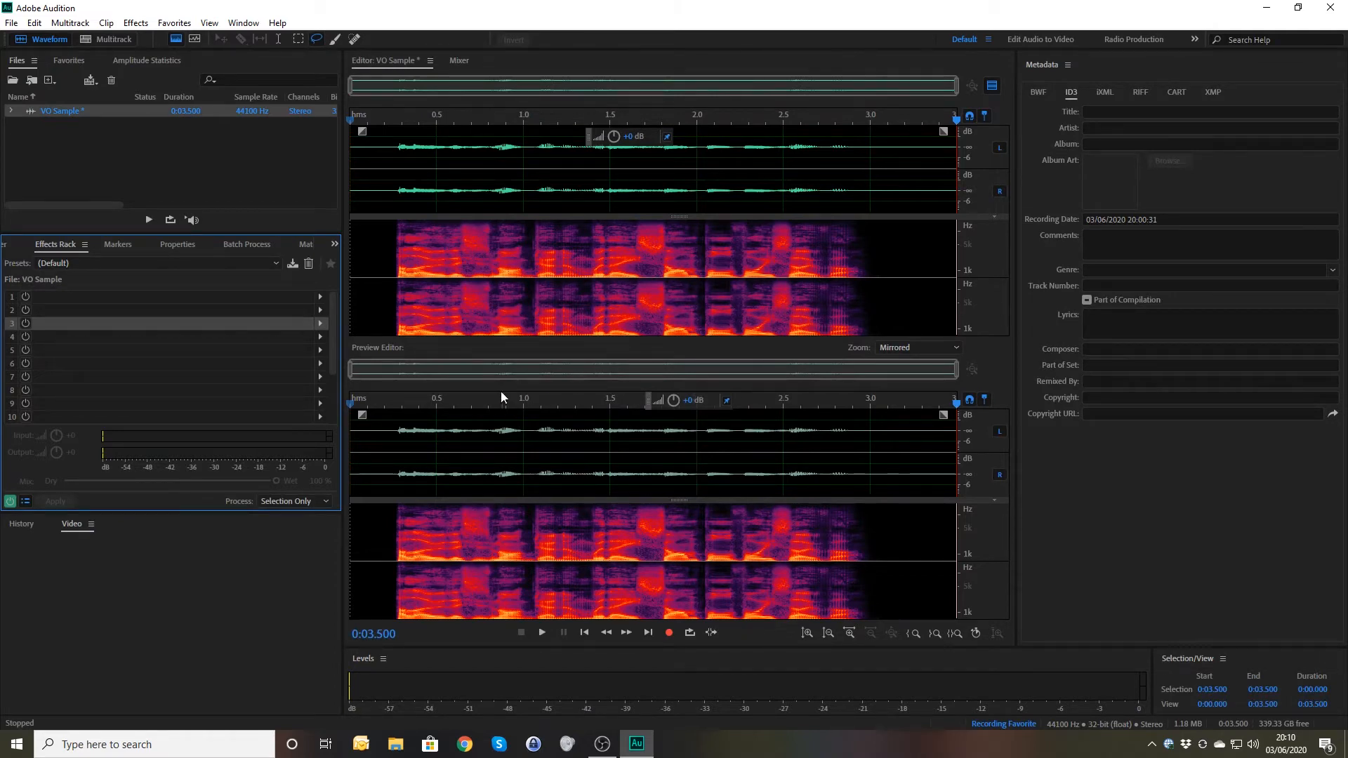
pyautogui.click(175, 22)
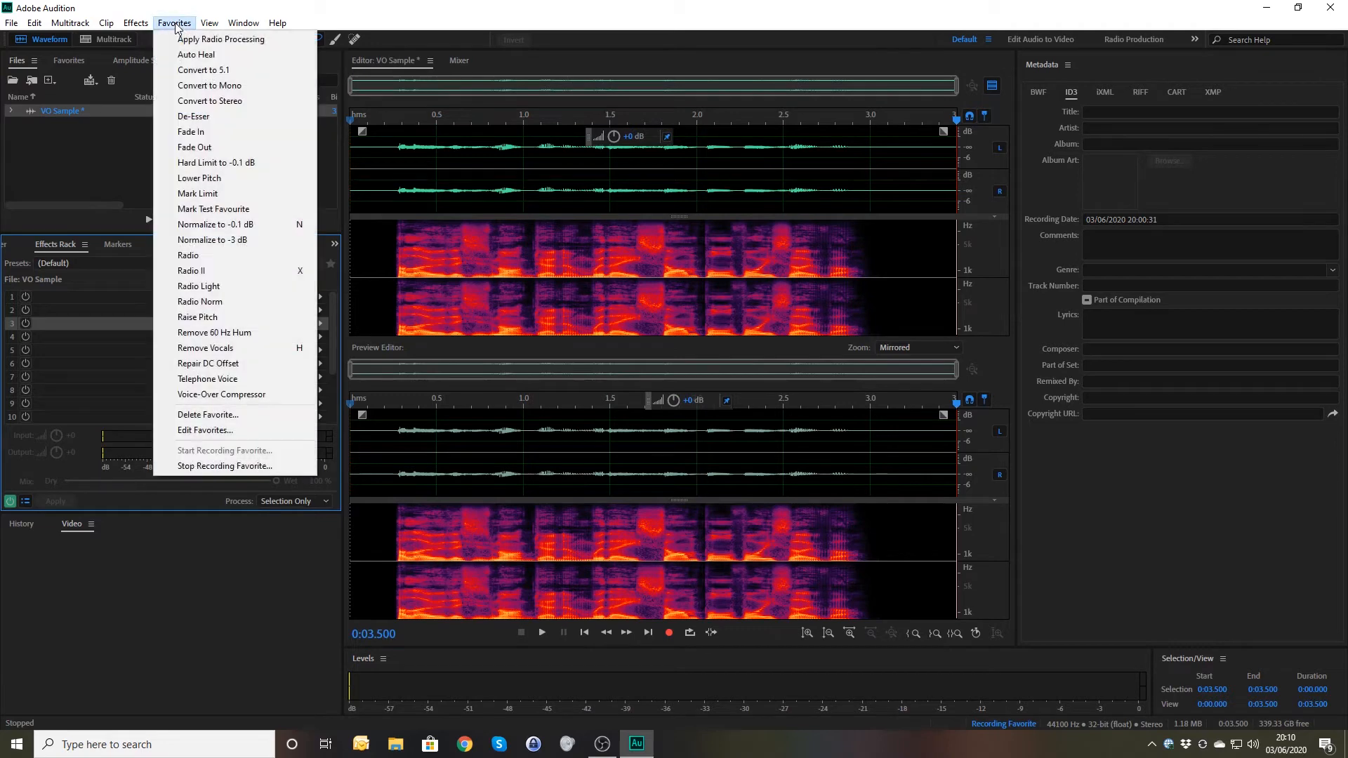
pyautogui.click(221, 225)
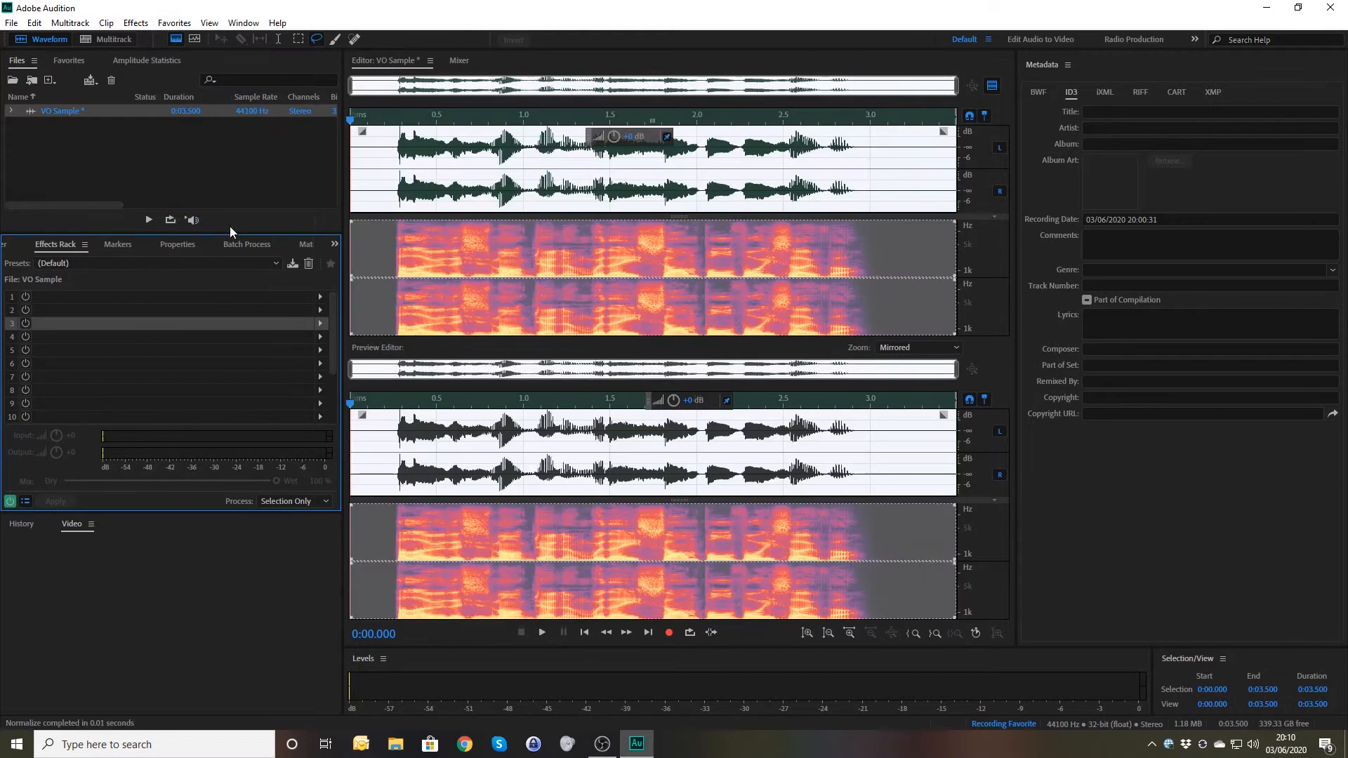
# Step: Add an FFT Filter to slot 1 of the Effects Rack using the Hi Pass Filter preset
pyautogui.click(320, 298)
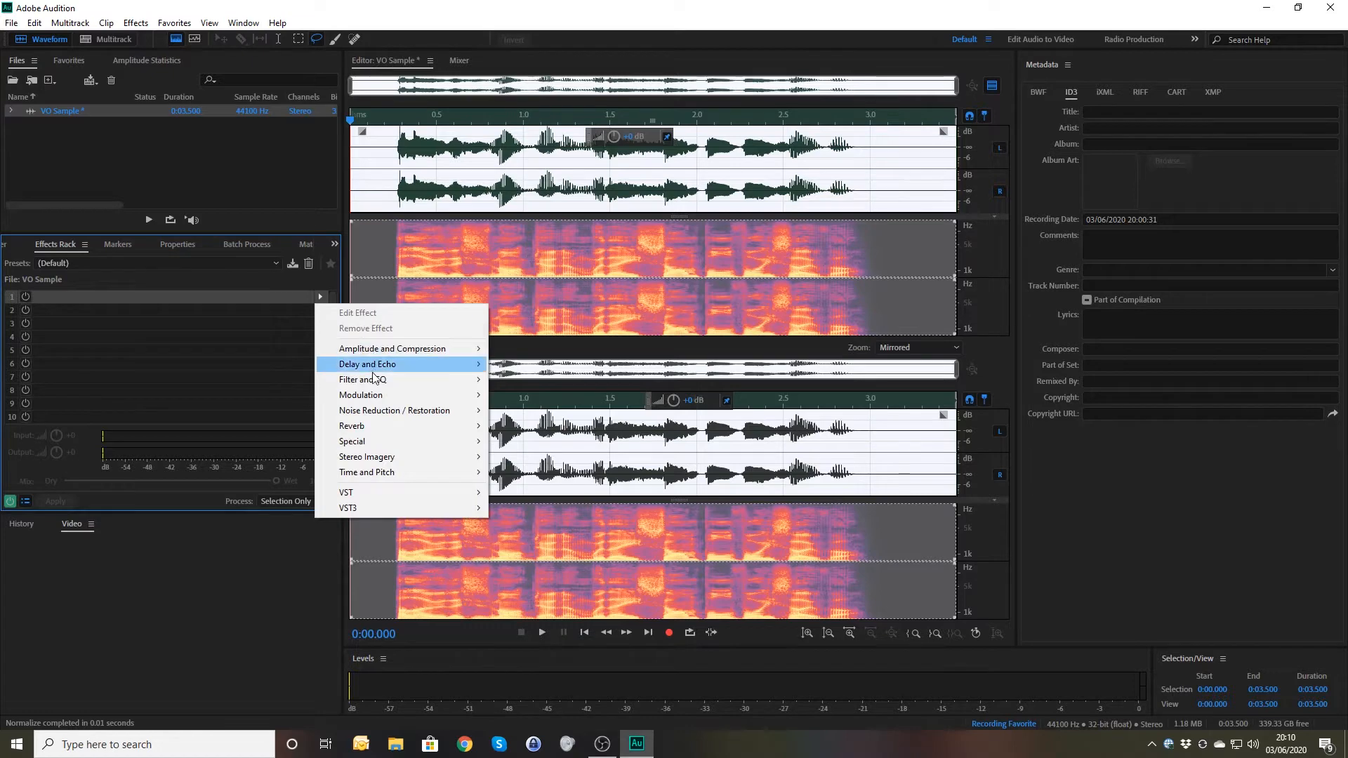
pyautogui.moveTo(372, 382)
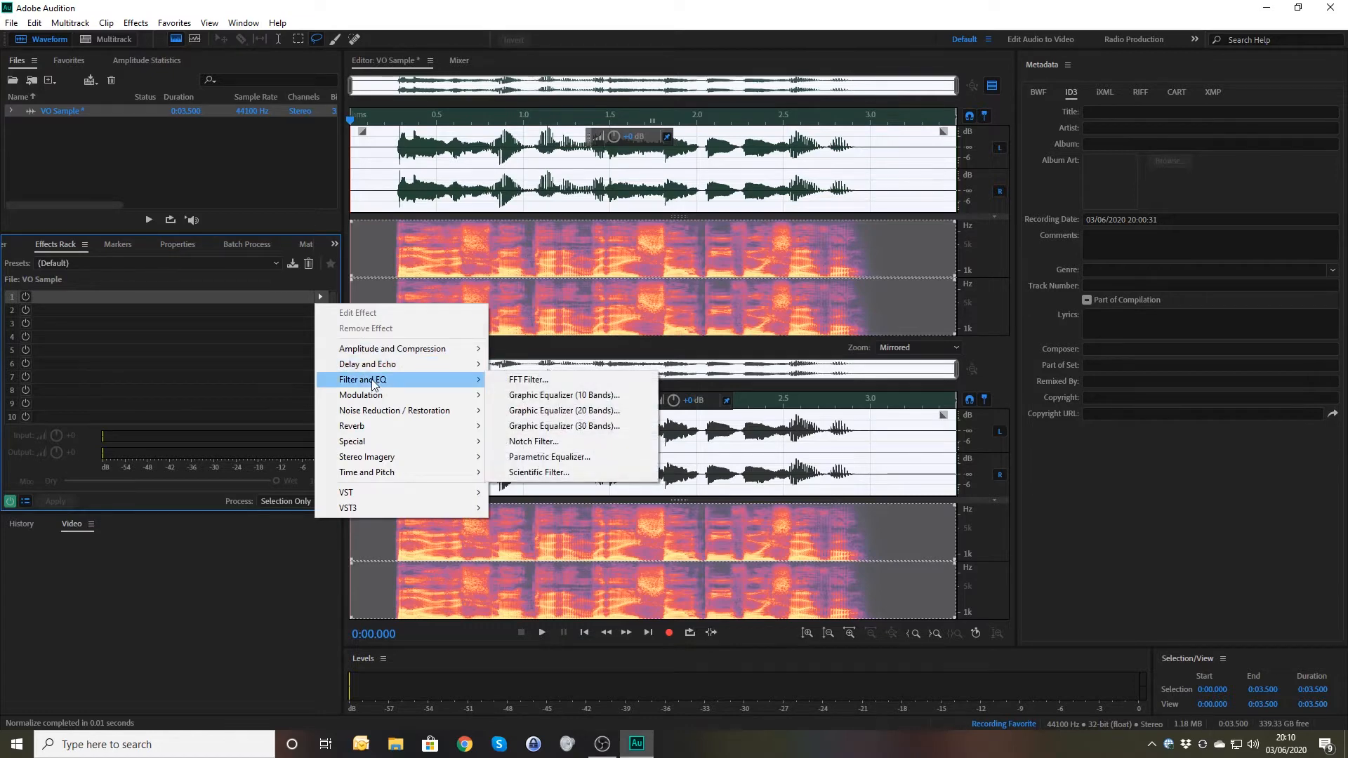
pyautogui.click(526, 380)
pyautogui.click(618, 220)
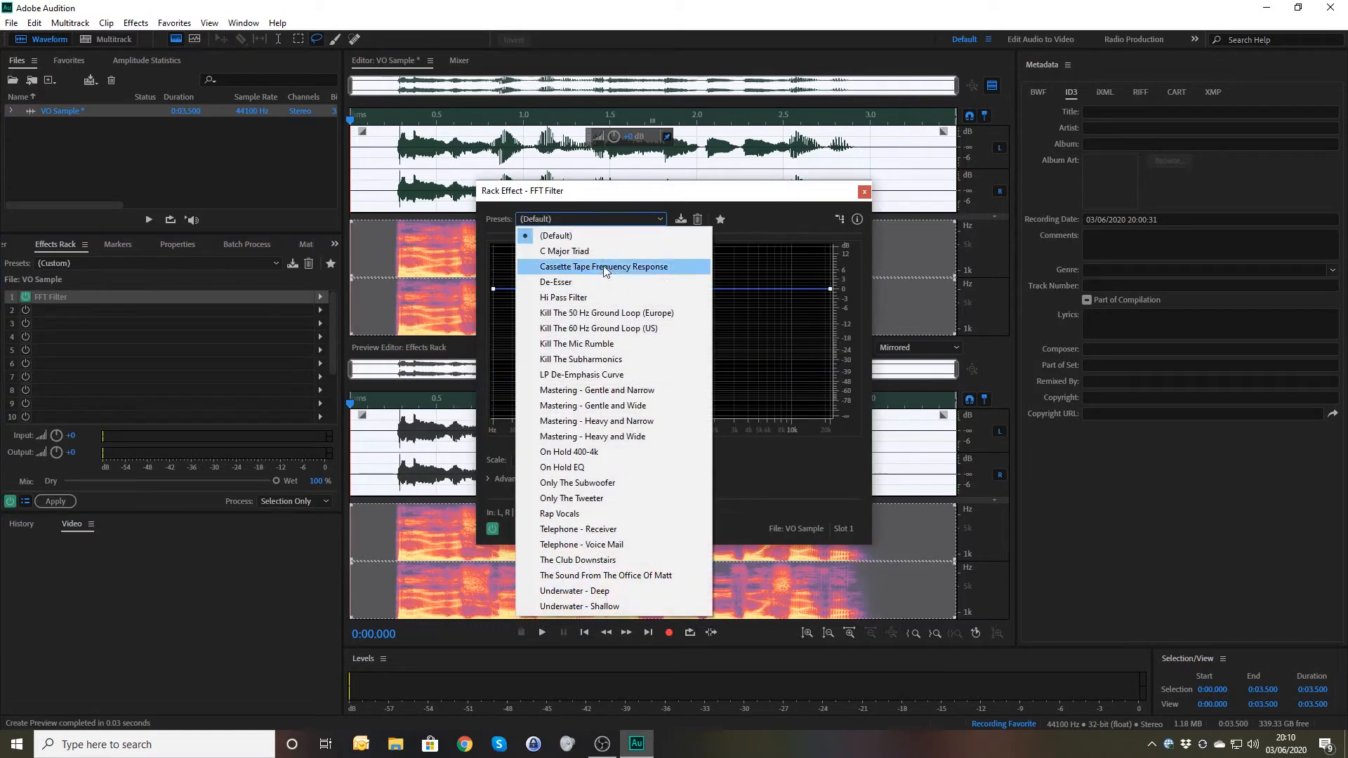
pyautogui.click(580, 298)
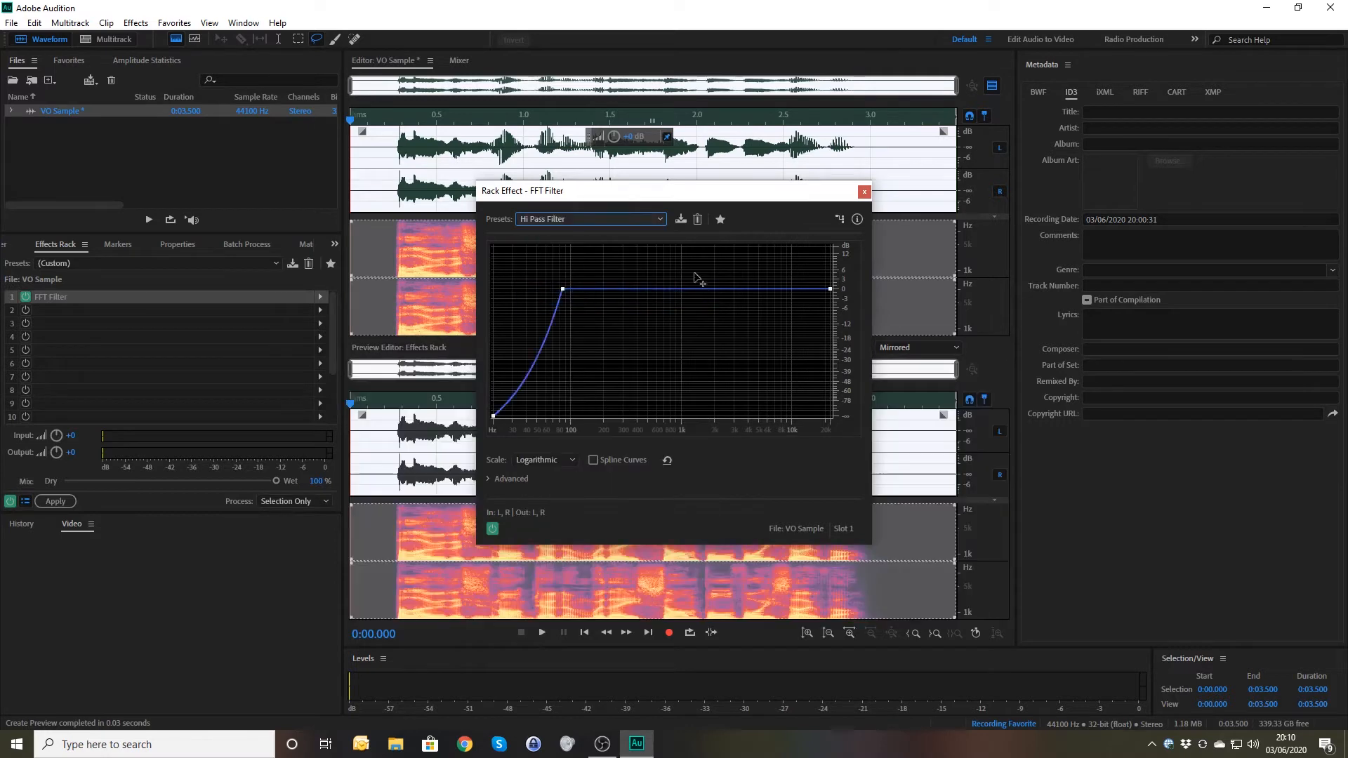
pyautogui.click(865, 193)
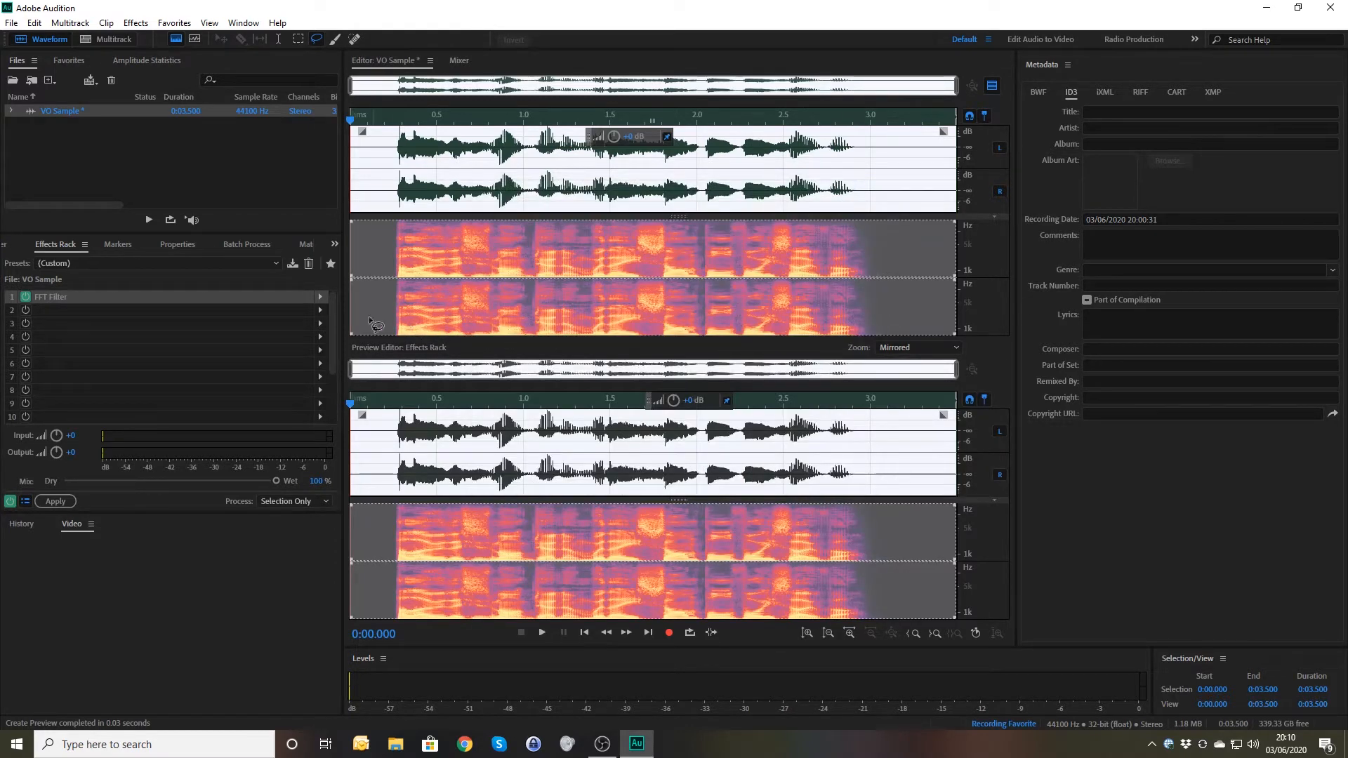
# Step: Add a Parametric Equalizer to rack slot 2 with the Mark preset and switch off its HP band
pyautogui.click(322, 311)
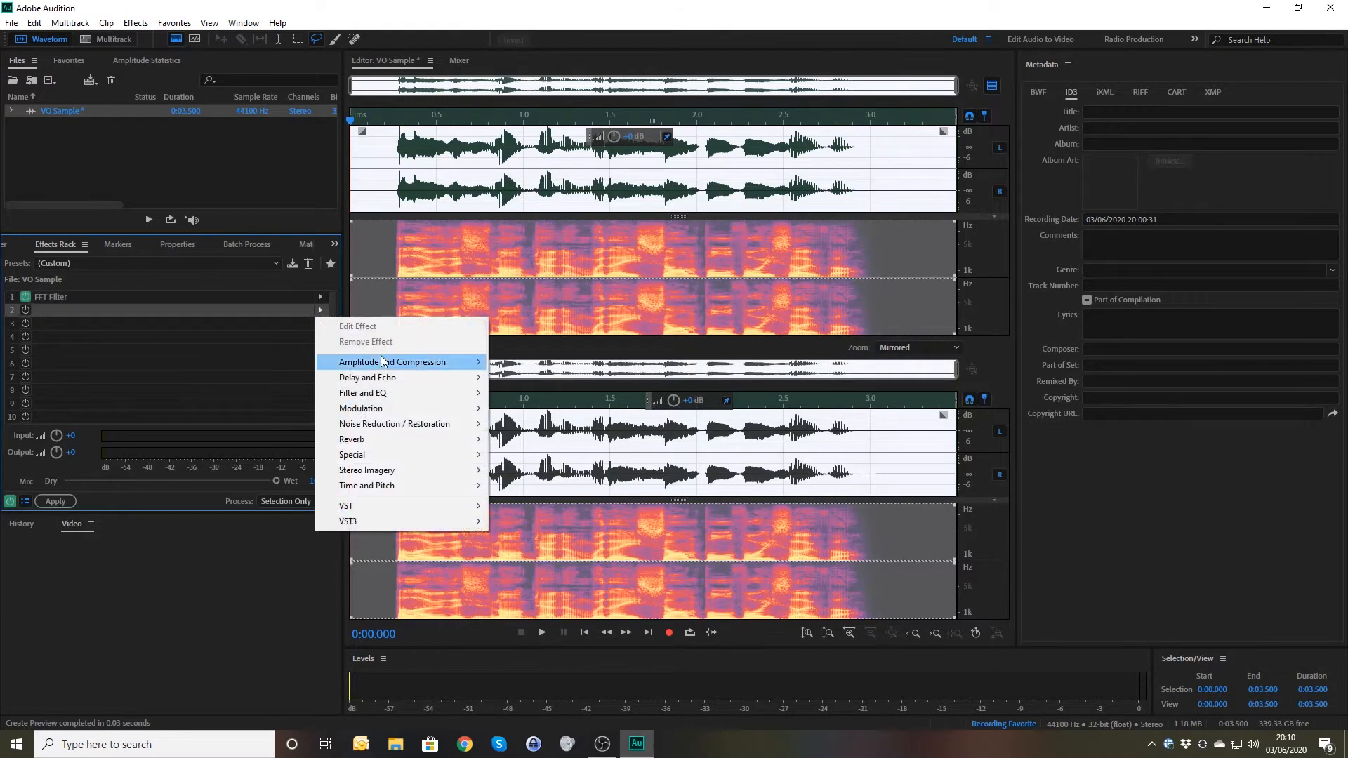
pyautogui.moveTo(385, 365)
pyautogui.moveTo(383, 394)
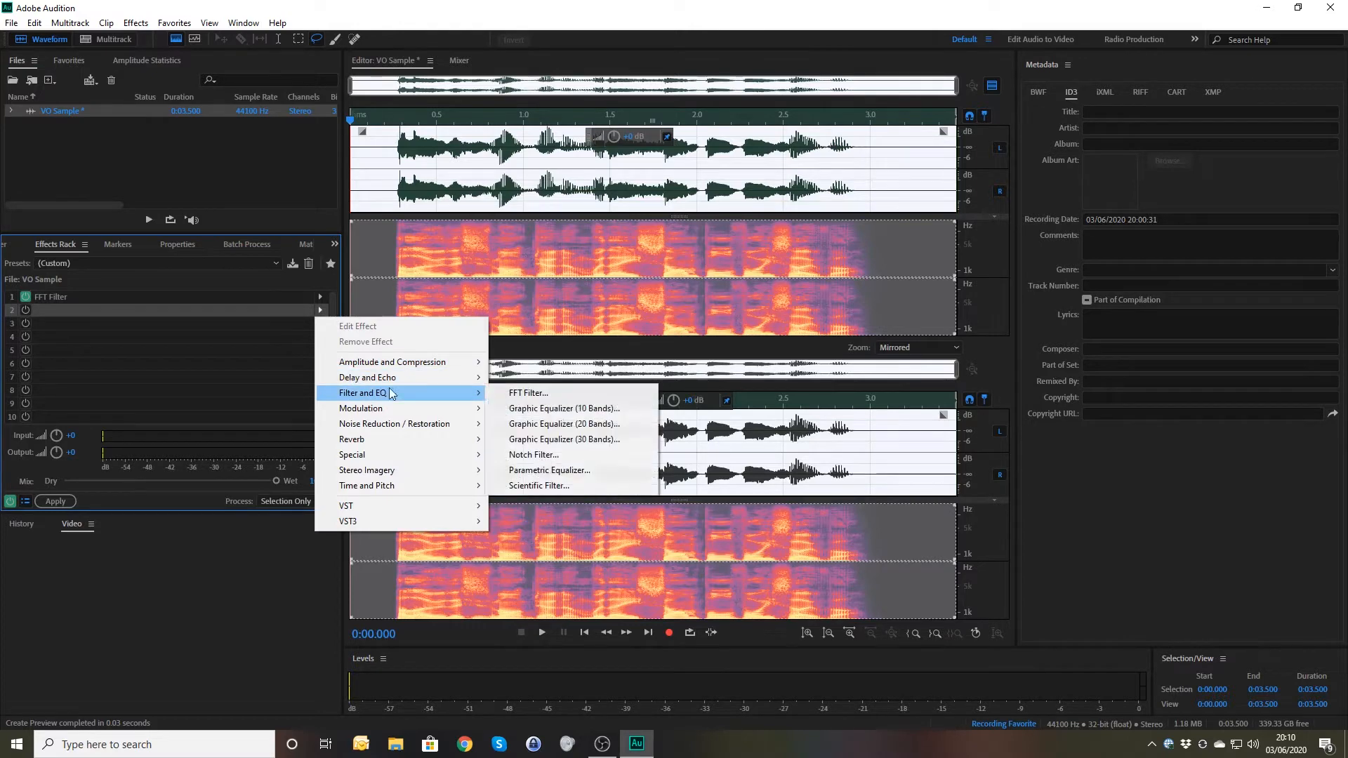
pyautogui.click(549, 470)
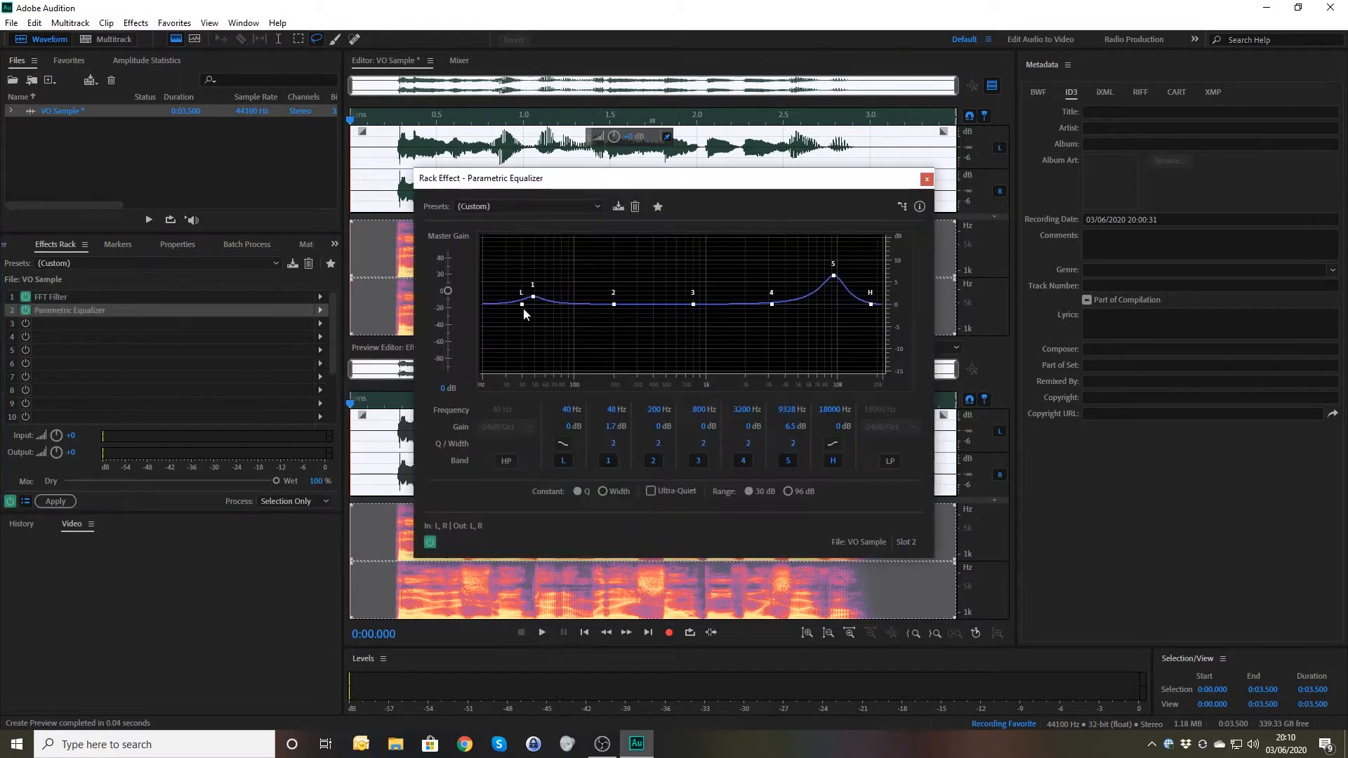
pyautogui.click(567, 208)
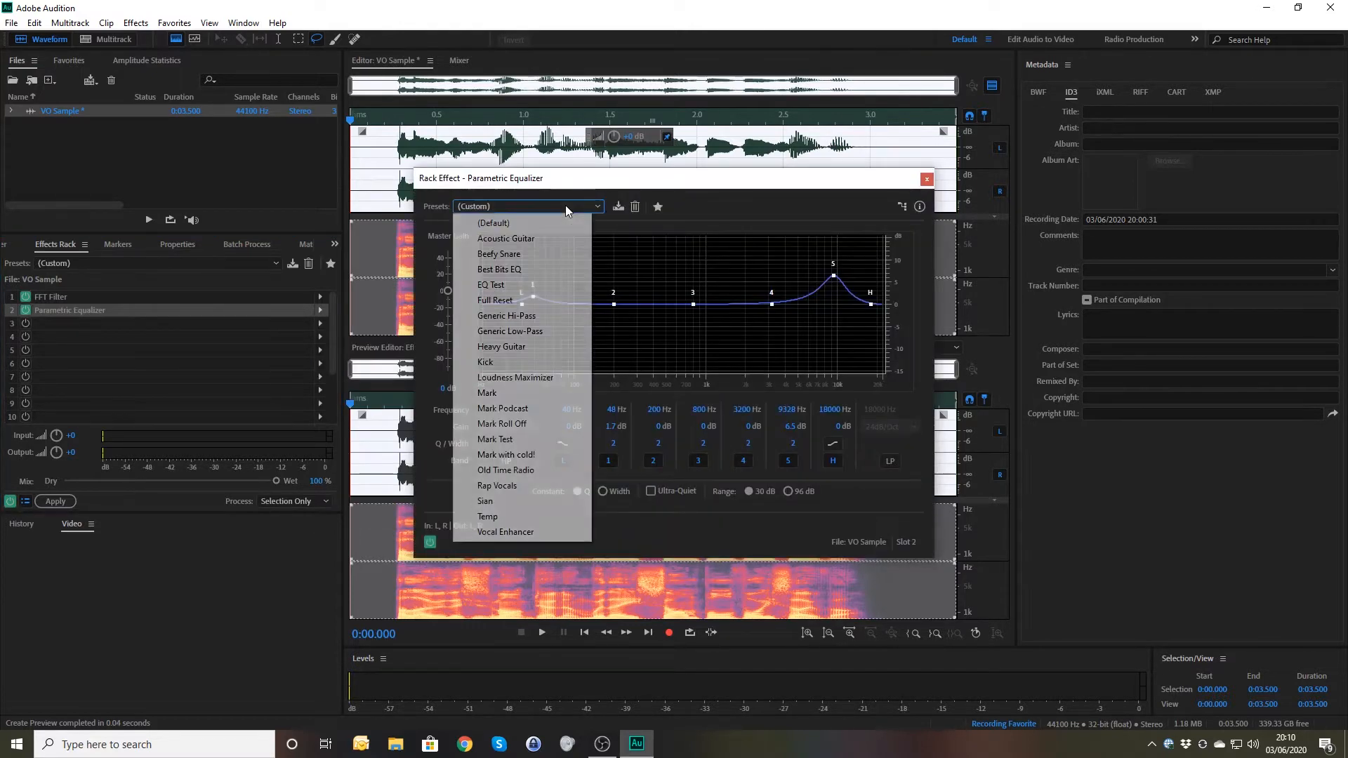
pyautogui.click(495, 395)
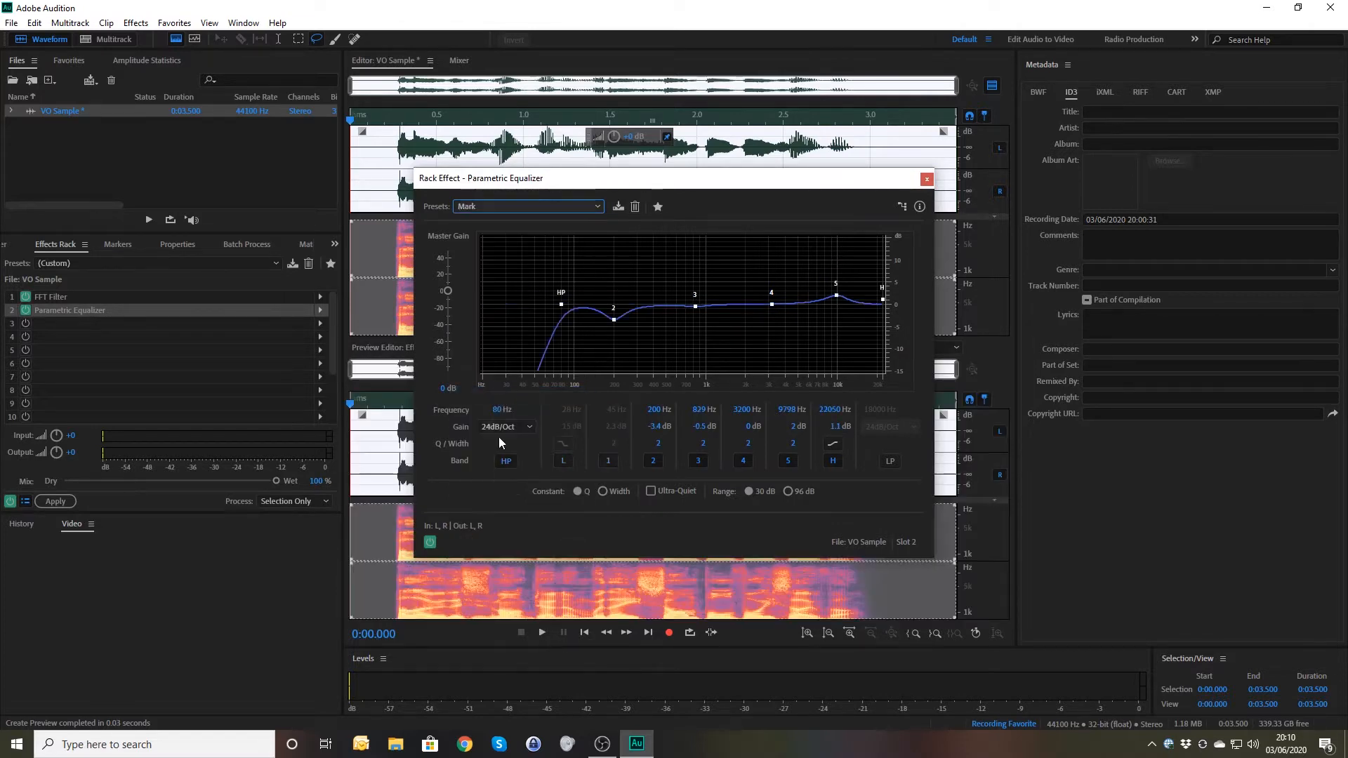
pyautogui.click(505, 461)
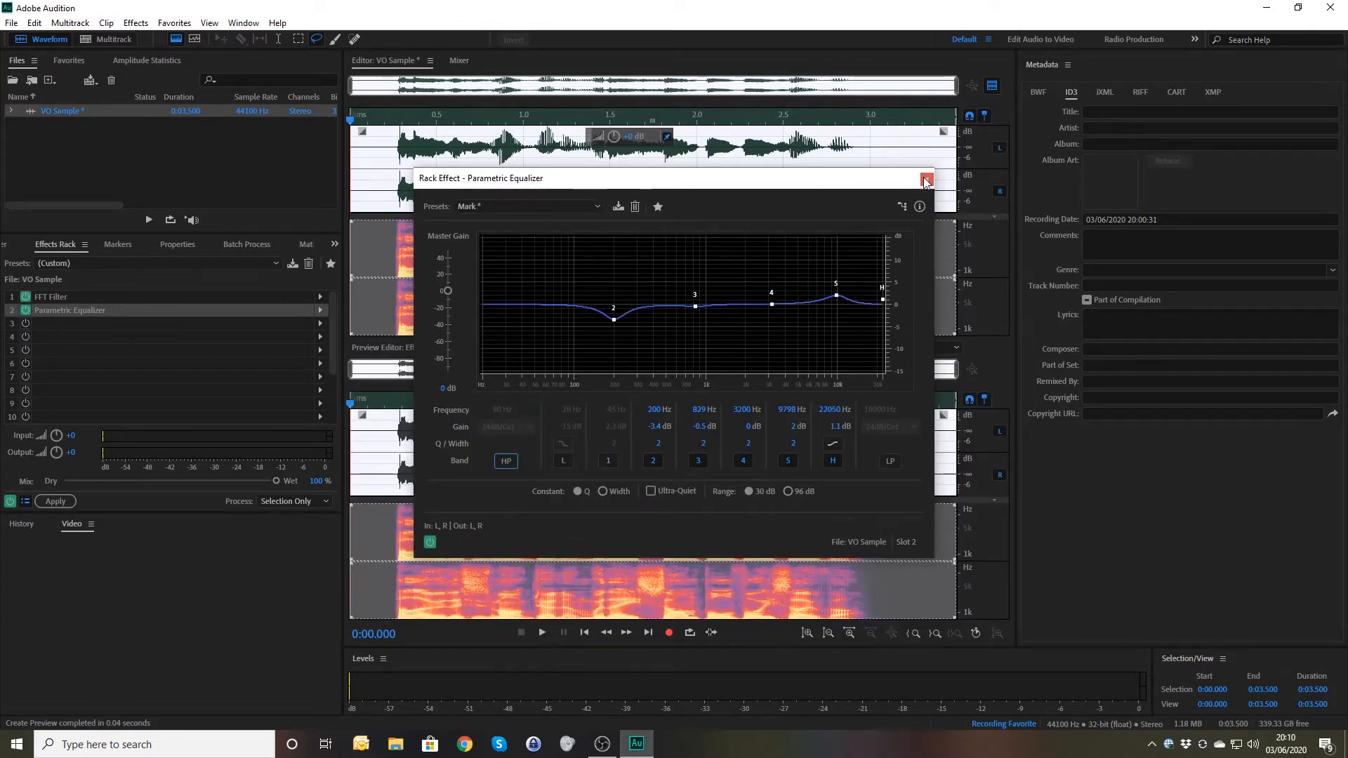
pyautogui.click(926, 182)
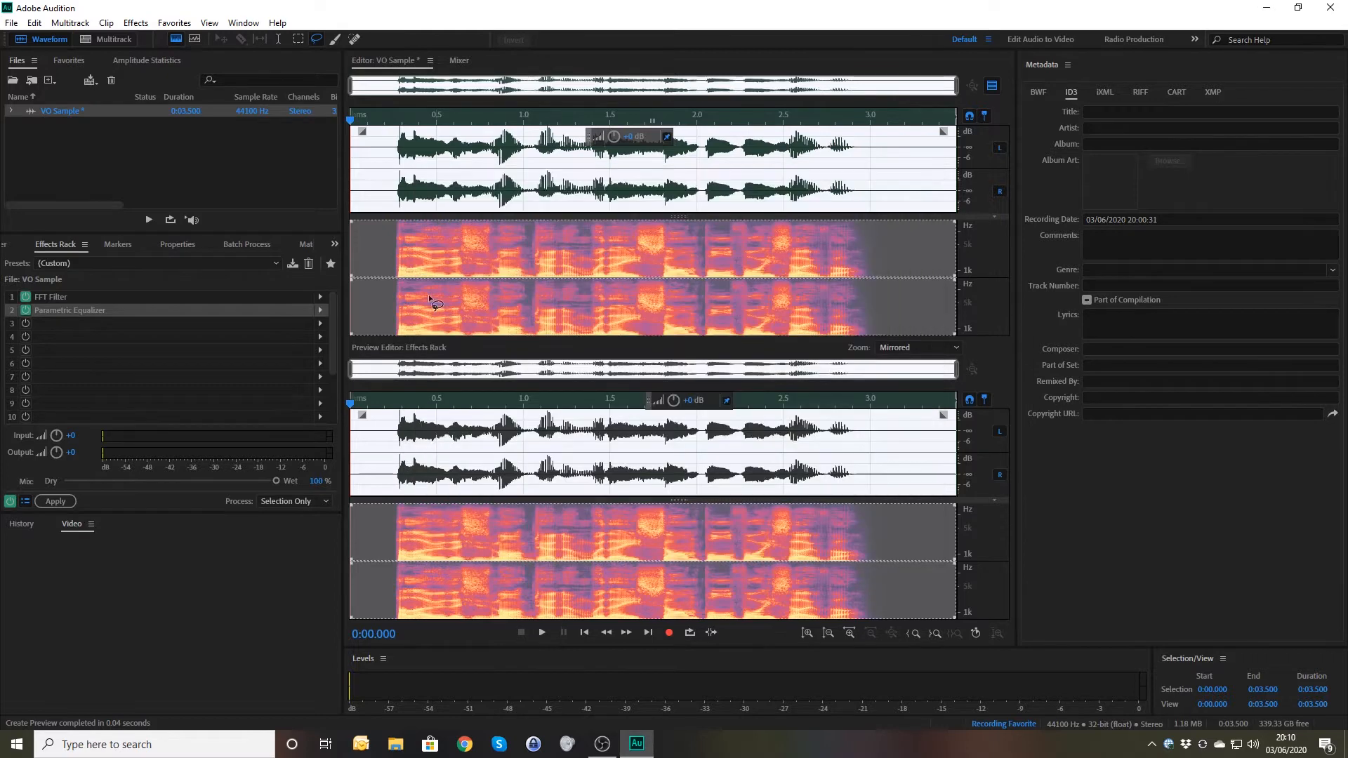
# Step: Add a Single-band Compressor to rack slot 3 with threshold -20 dB, ratio 1.5:1 and attack 0 ms
pyautogui.click(320, 324)
pyautogui.moveTo(370, 381)
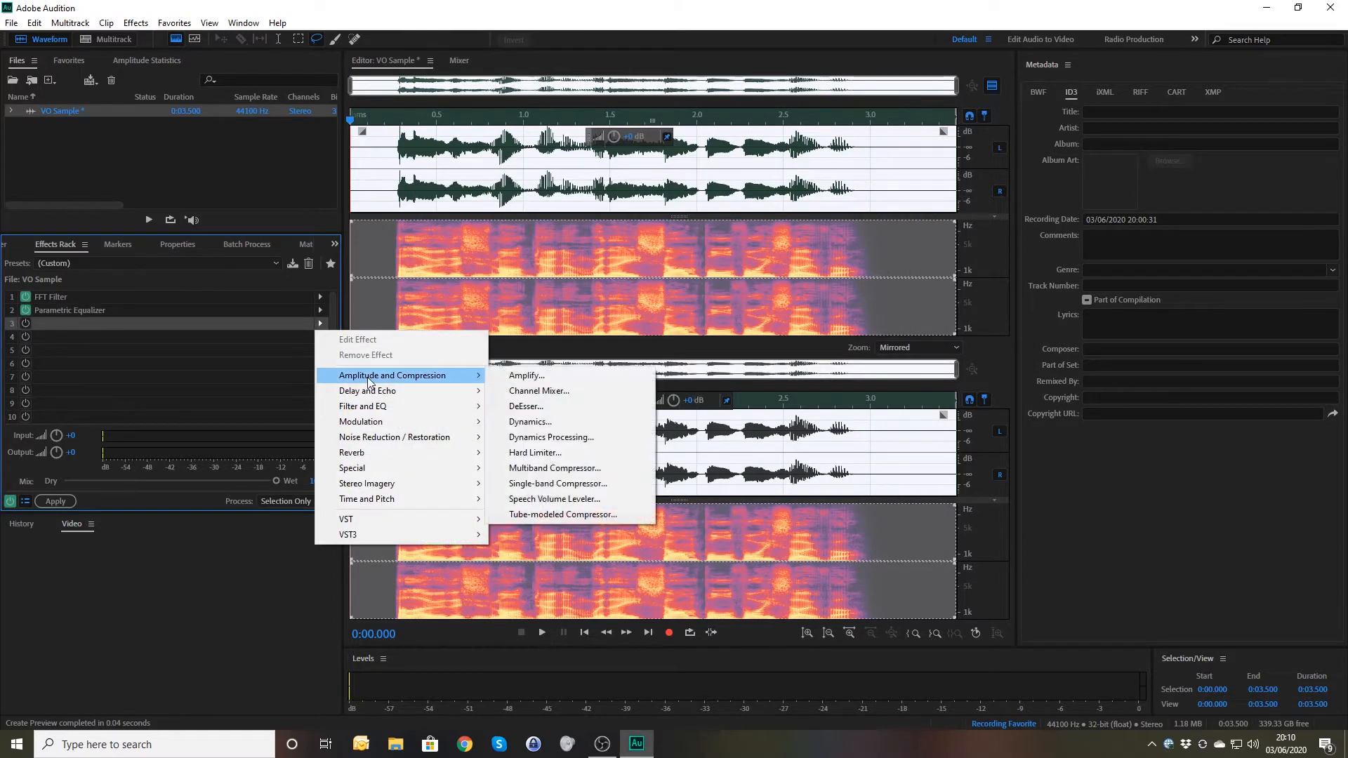
pyautogui.click(537, 484)
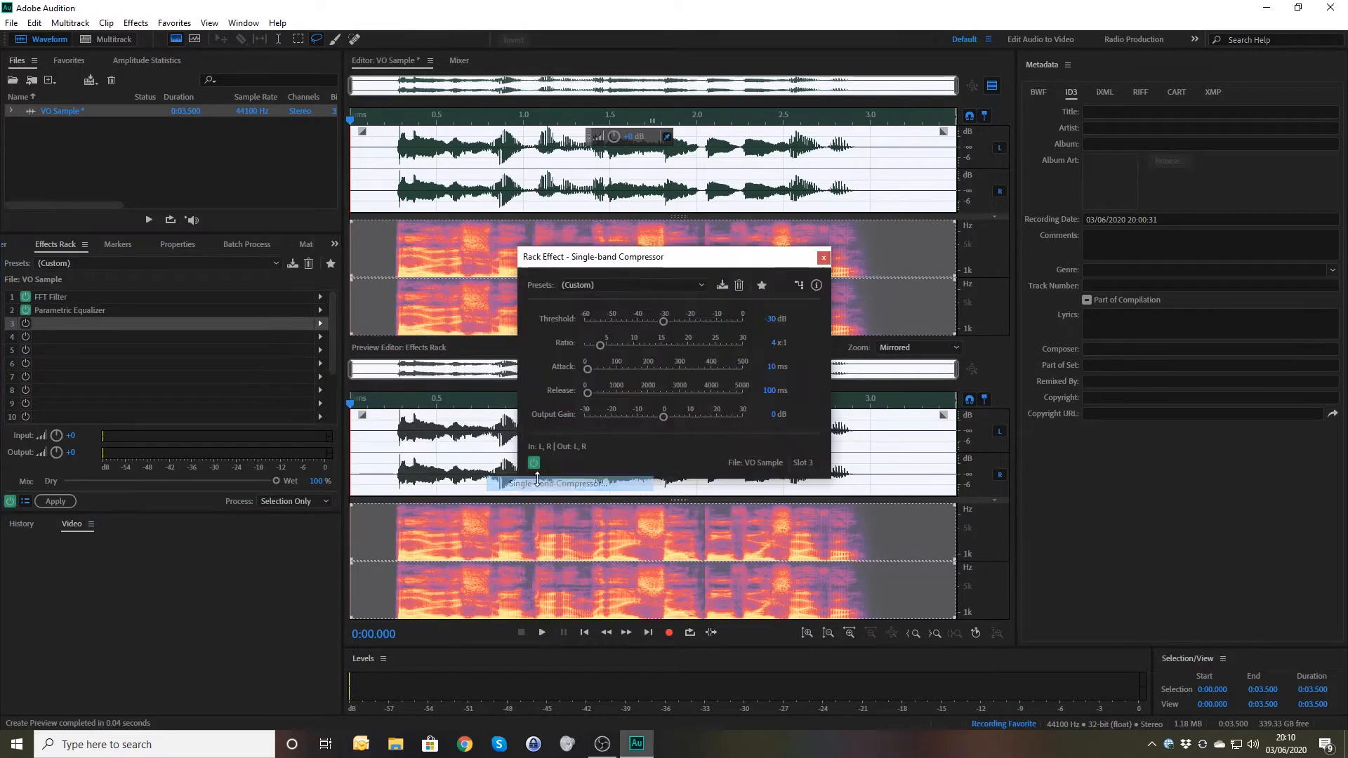
pyautogui.click(771, 319)
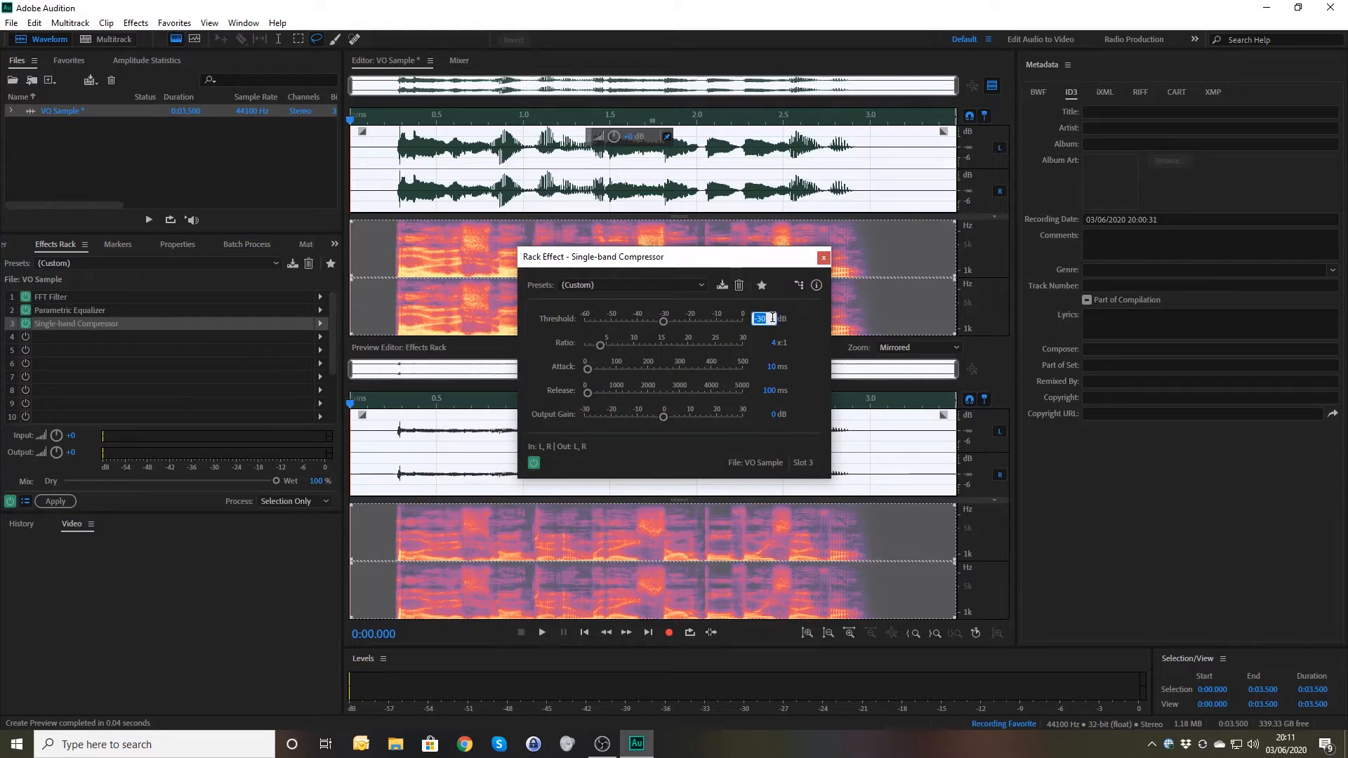
pyautogui.write('-20')
pyautogui.press('Tab')
pyautogui.write('1.5')
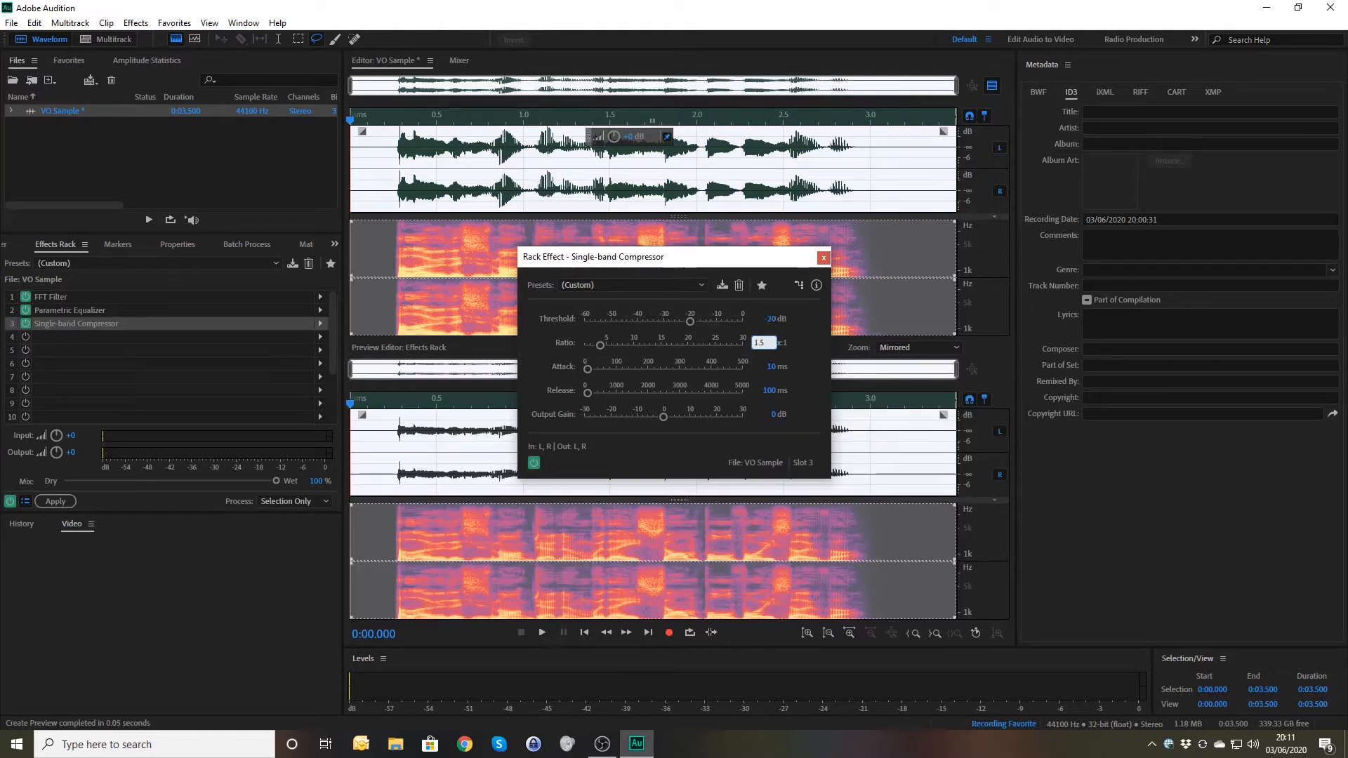
pyautogui.press('Tab')
pyautogui.write('0')
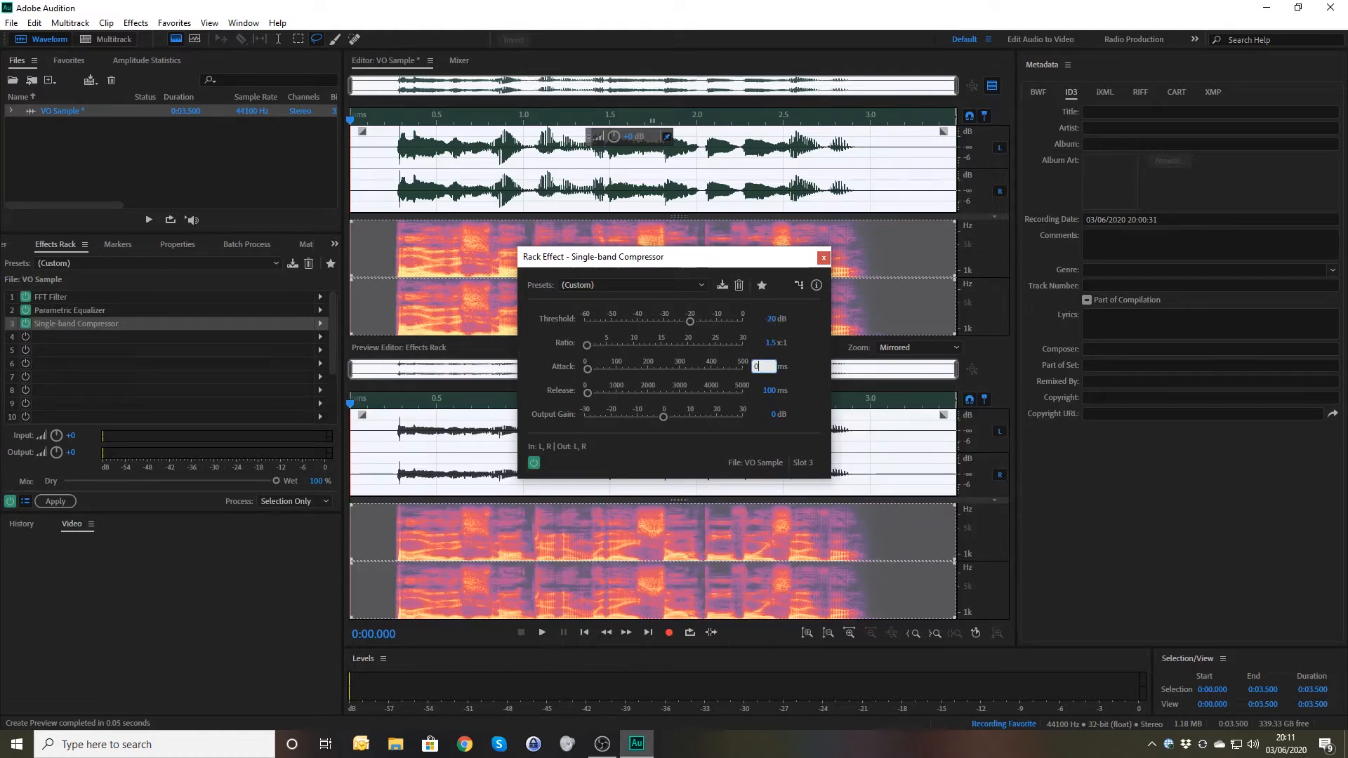
pyautogui.press('Tab')
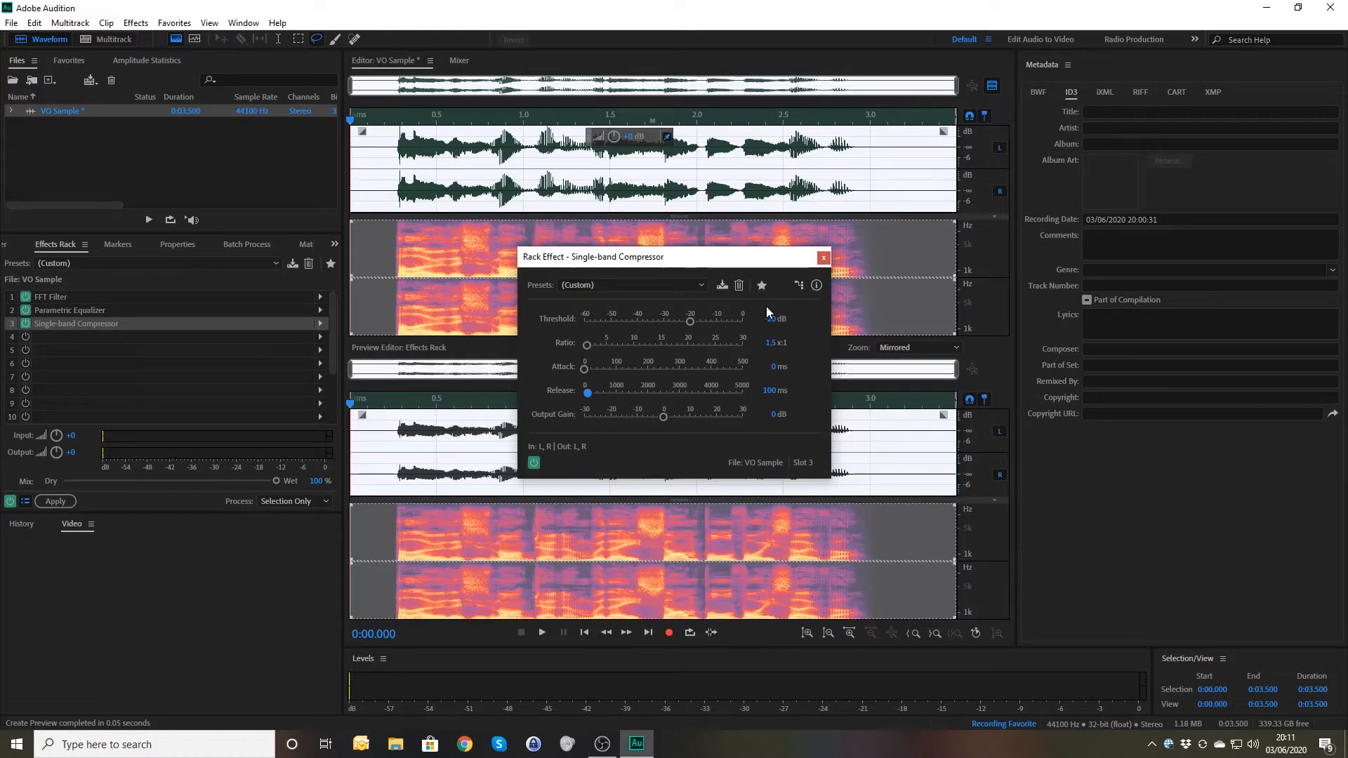
pyautogui.click(823, 259)
# Step: Add a Hard Limiter to rack slot 4 and set it to the (Default) preset
pyautogui.click(319, 338)
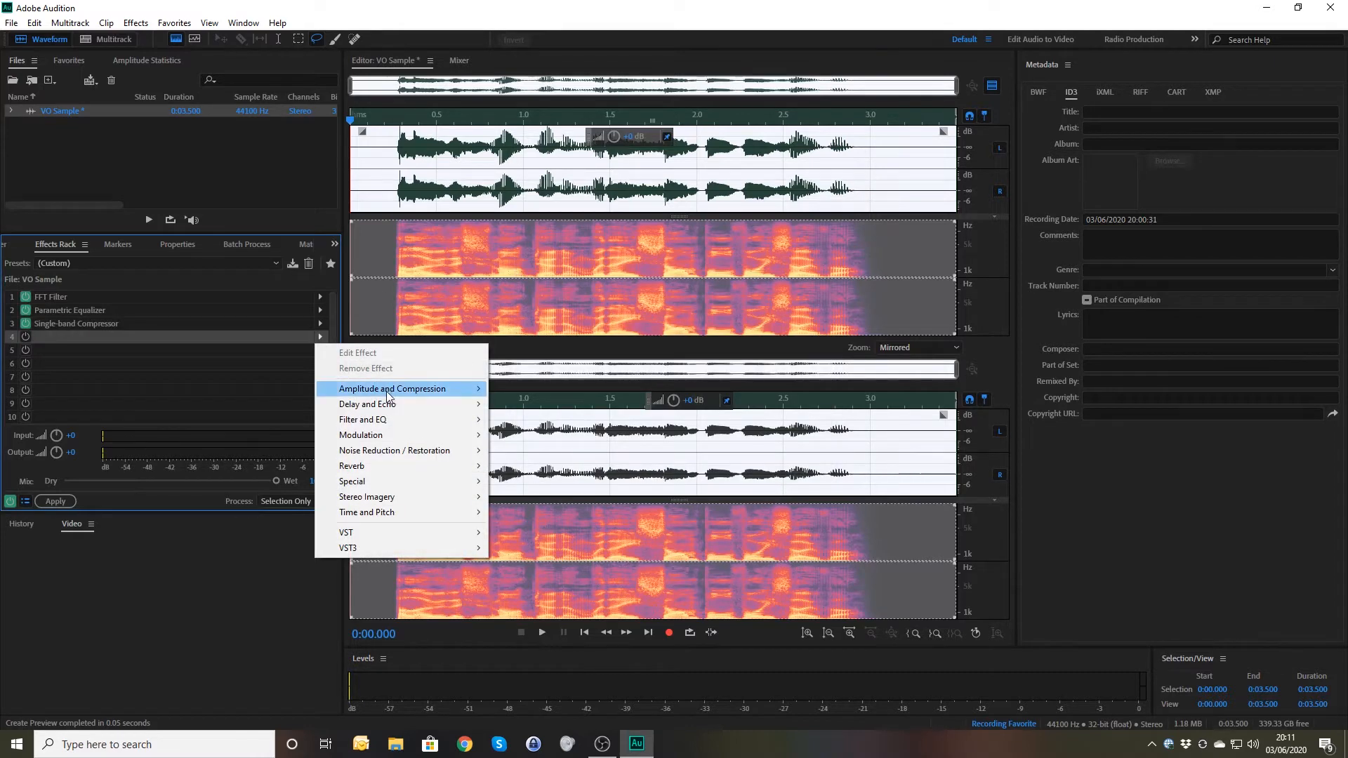
pyautogui.moveTo(392, 389)
pyautogui.click(548, 467)
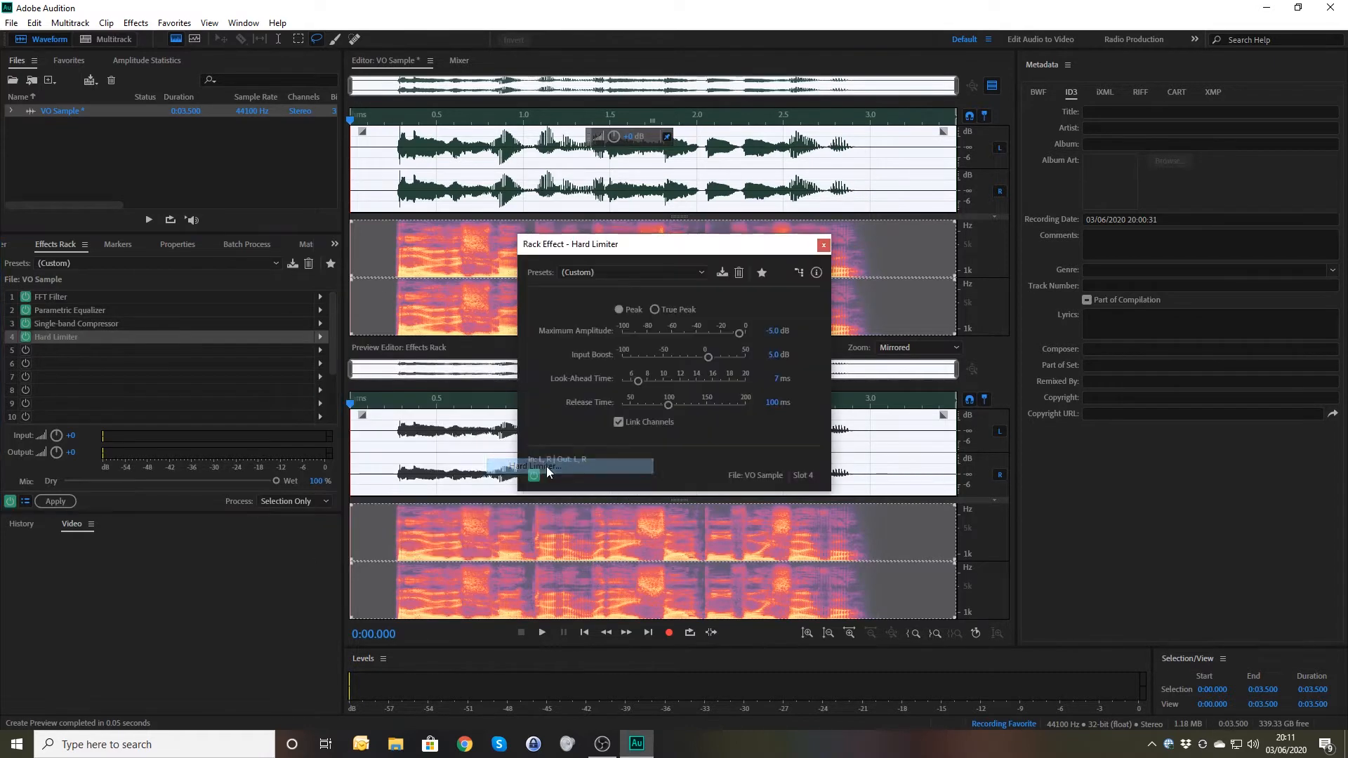
pyautogui.click(643, 272)
pyautogui.click(622, 290)
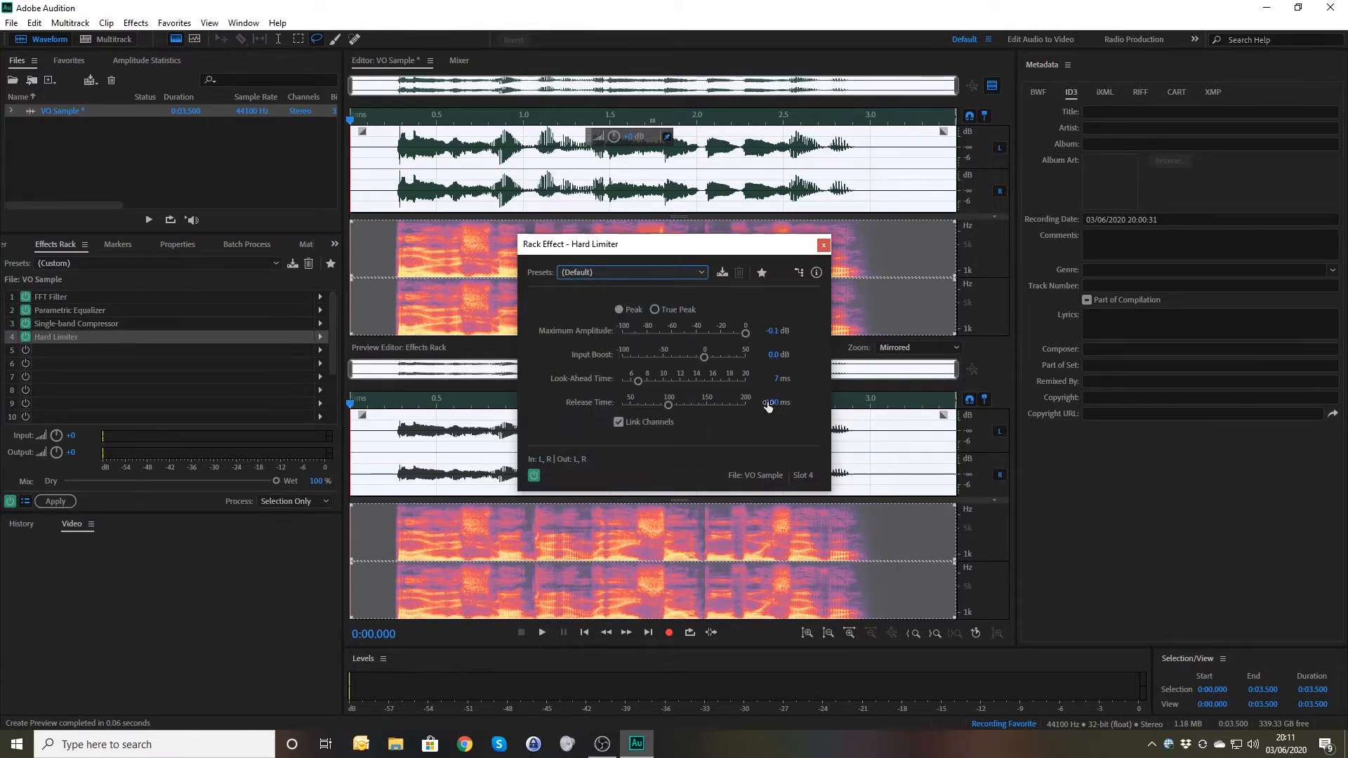
pyautogui.click(823, 245)
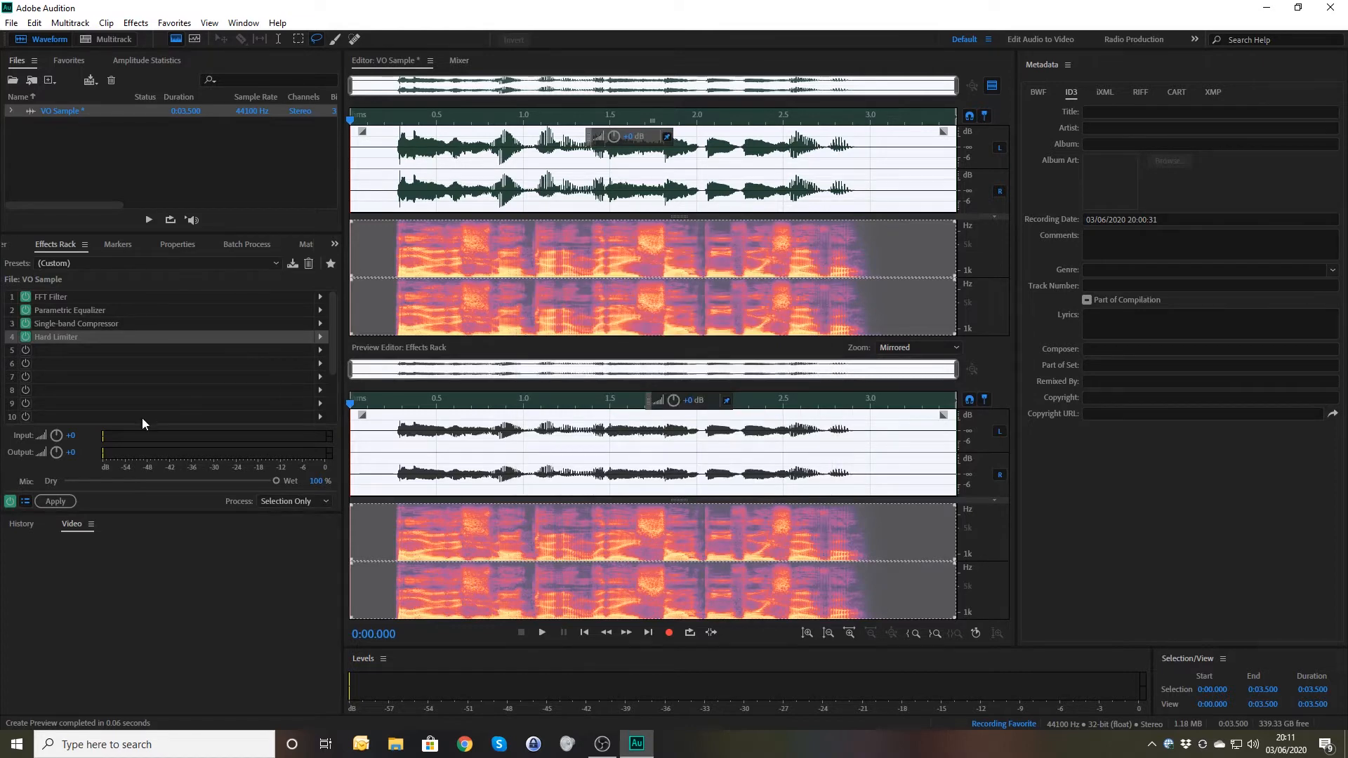
# Step: Apply the Effects Rack chain to VO Sample and normalize the processed audio to -0.1 dB
pyautogui.click(53, 503)
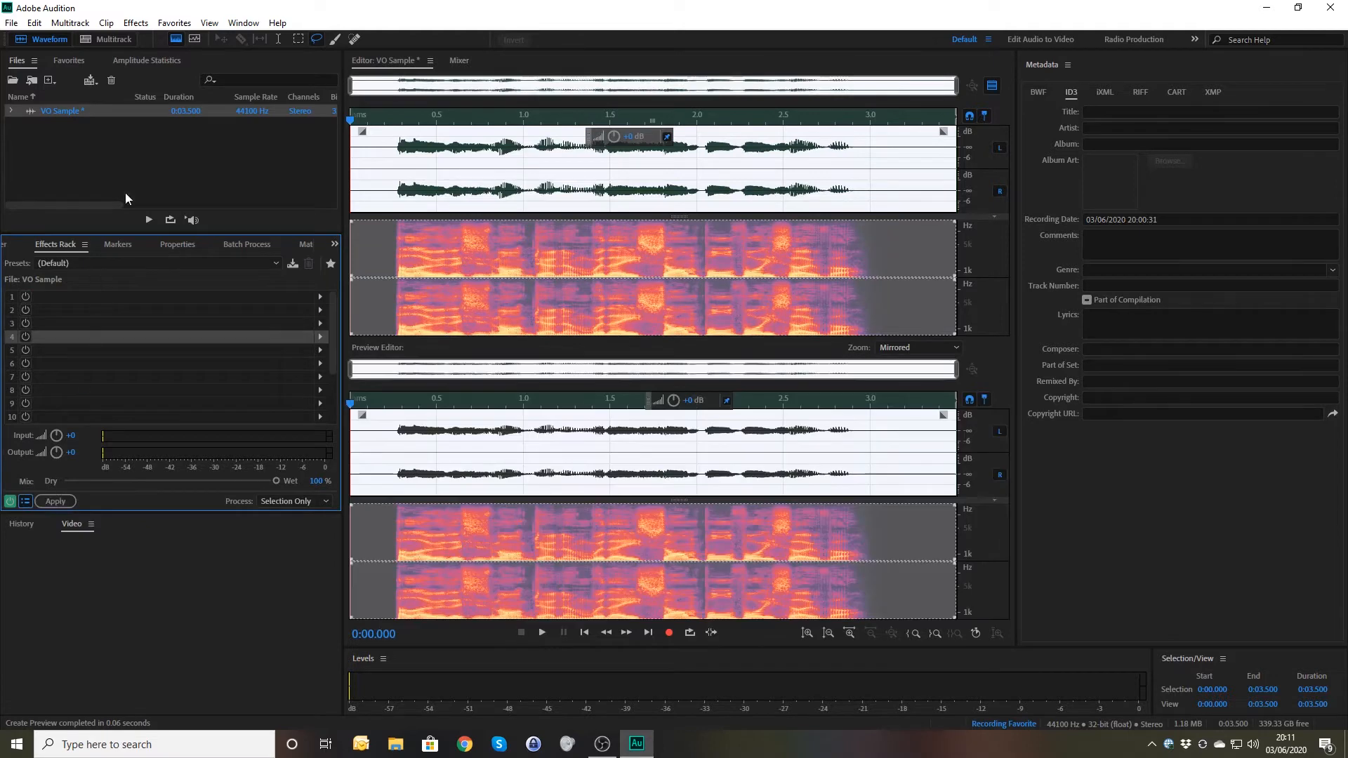
pyautogui.click(174, 22)
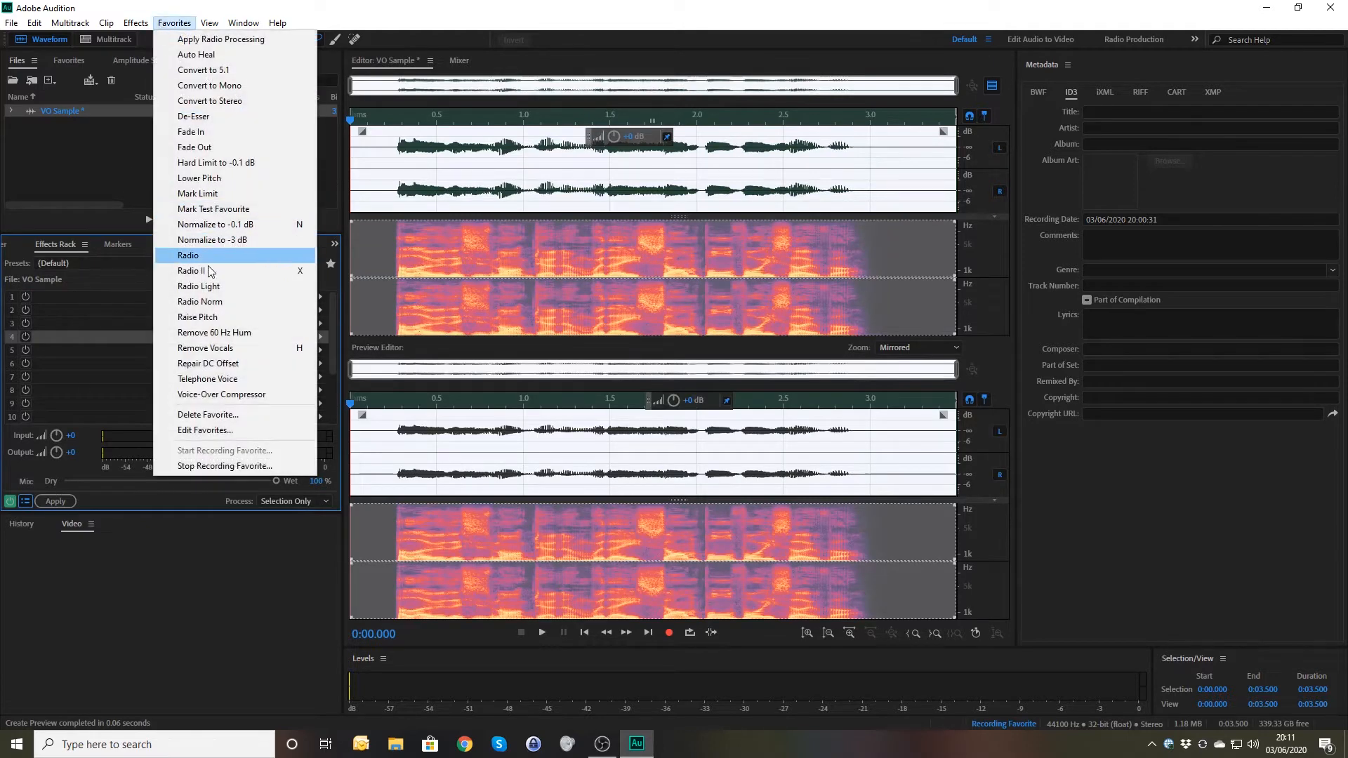
pyautogui.click(214, 225)
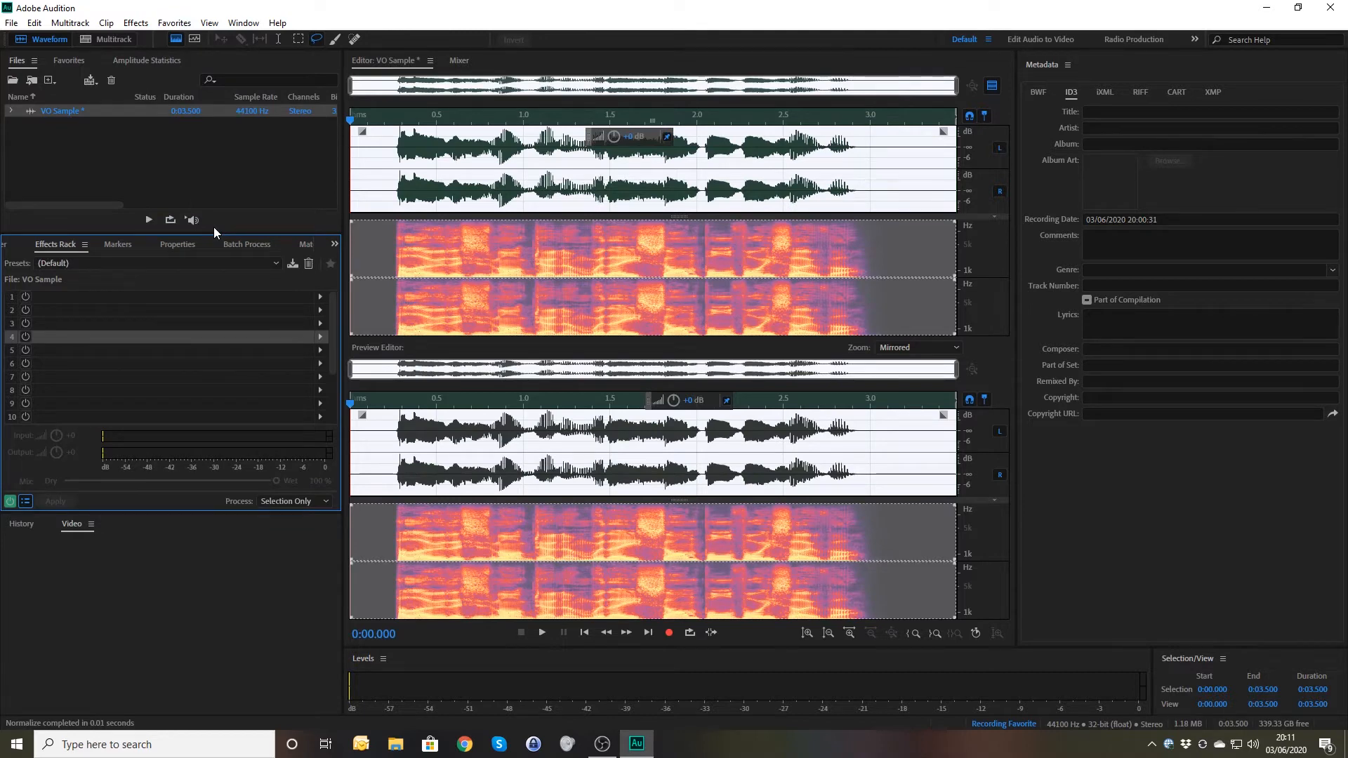
# Step: Stop recording the favorite and save it under the name MD Sample
pyautogui.click(182, 26)
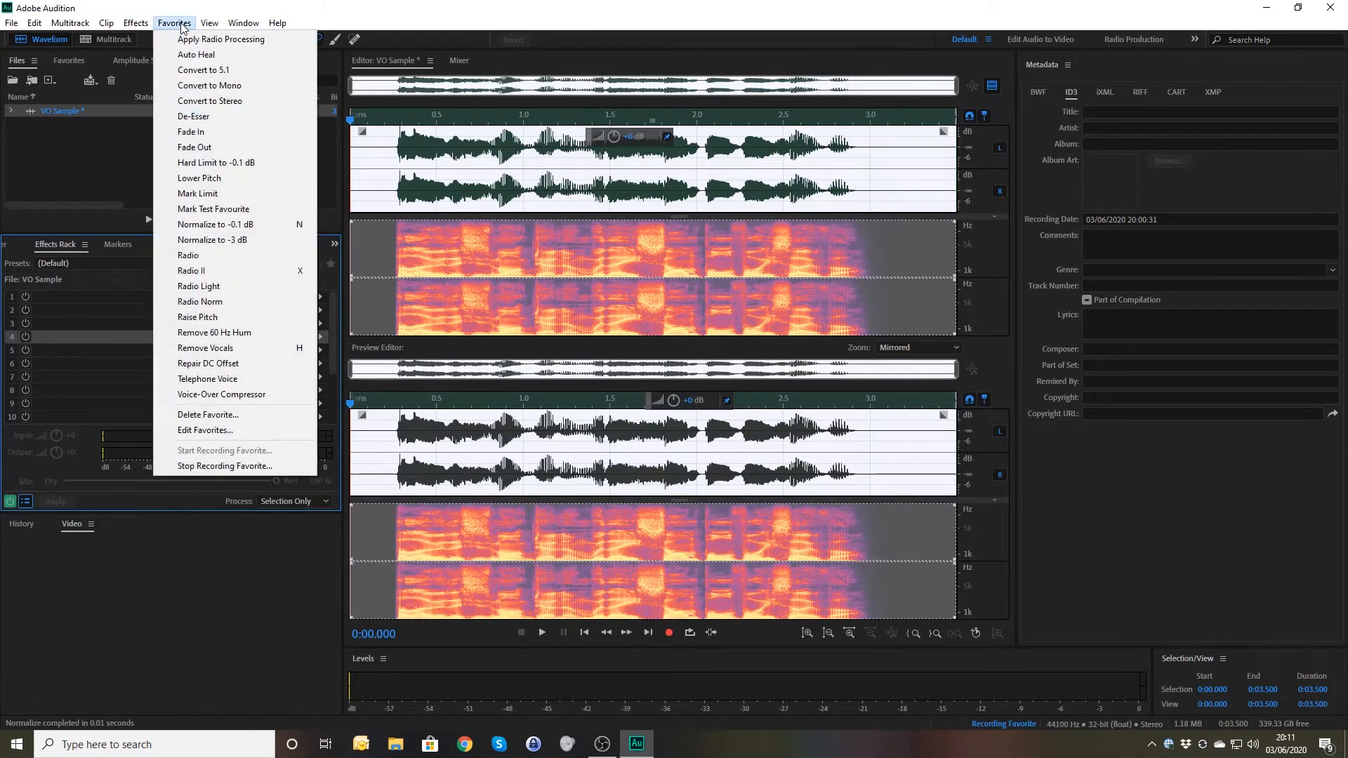
pyautogui.click(222, 466)
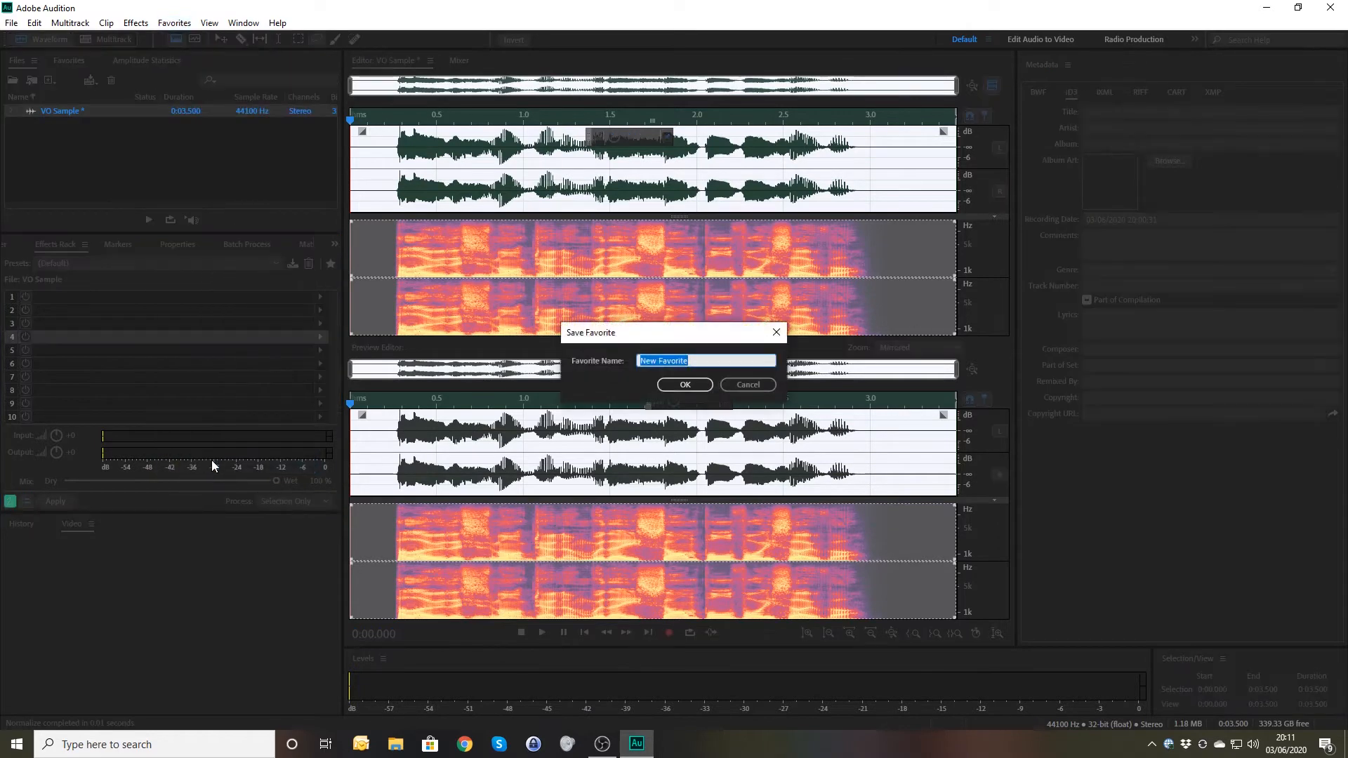
pyautogui.write('MD Sample')
pyautogui.press('Return')
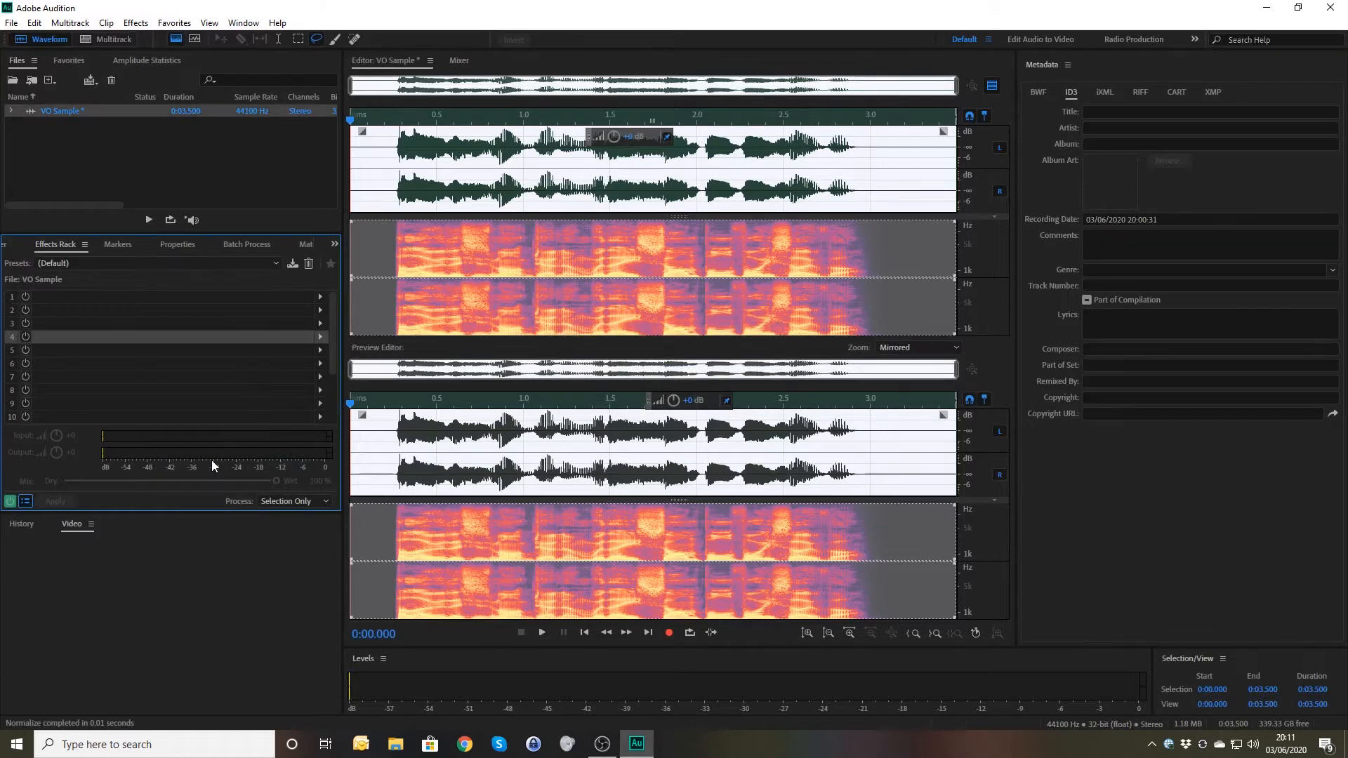
# Step: Undo the recorded processing on VO Sample and play the original audio from the start for comparison
pyautogui.click(373, 151)
pyautogui.press('space')
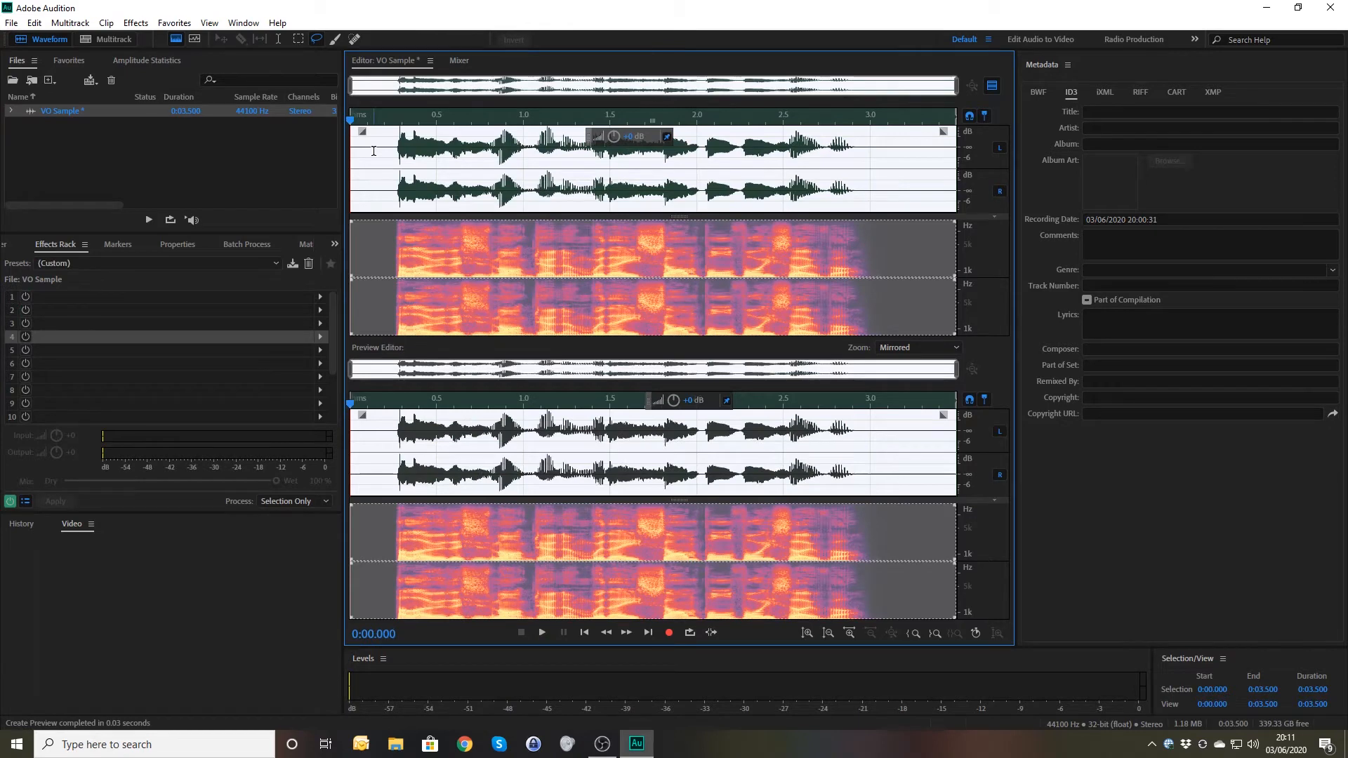
pyautogui.click(366, 155)
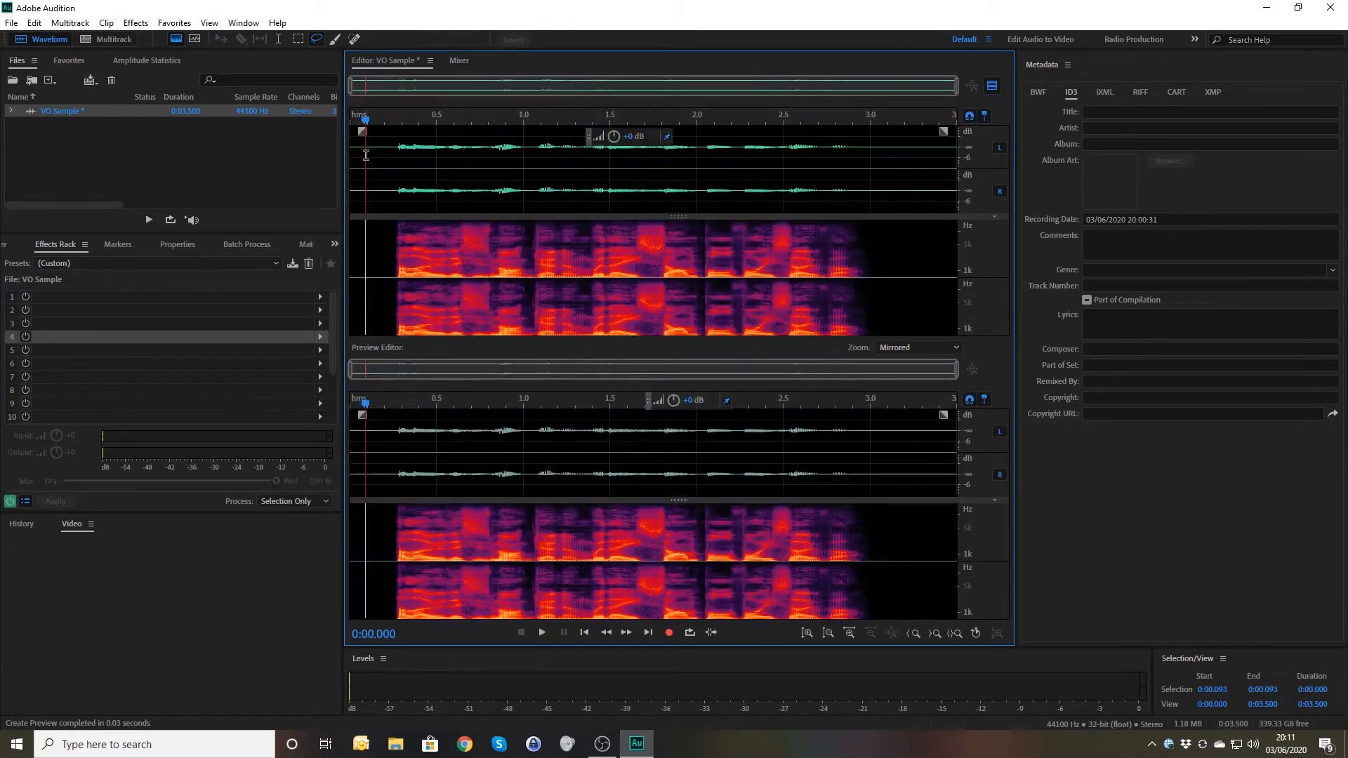
pyautogui.press('space')
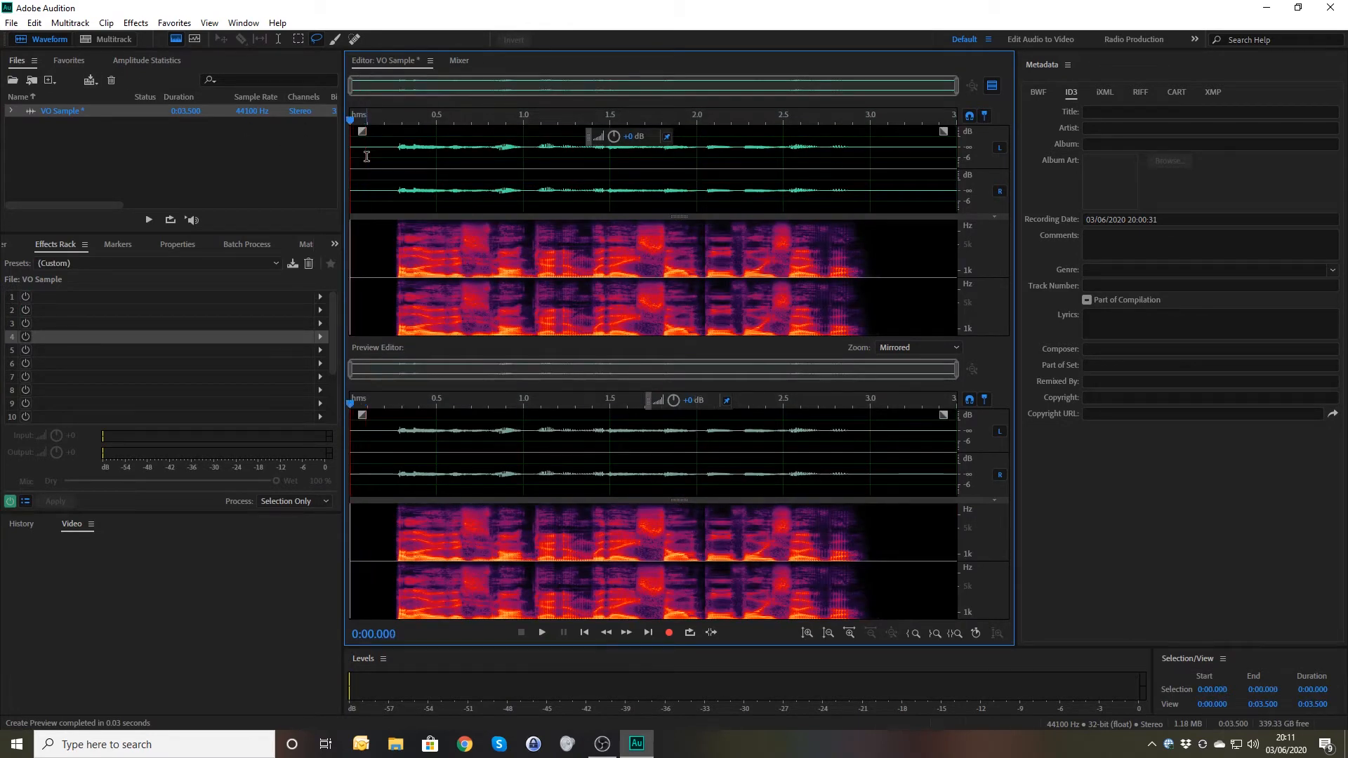
pyautogui.press('space')
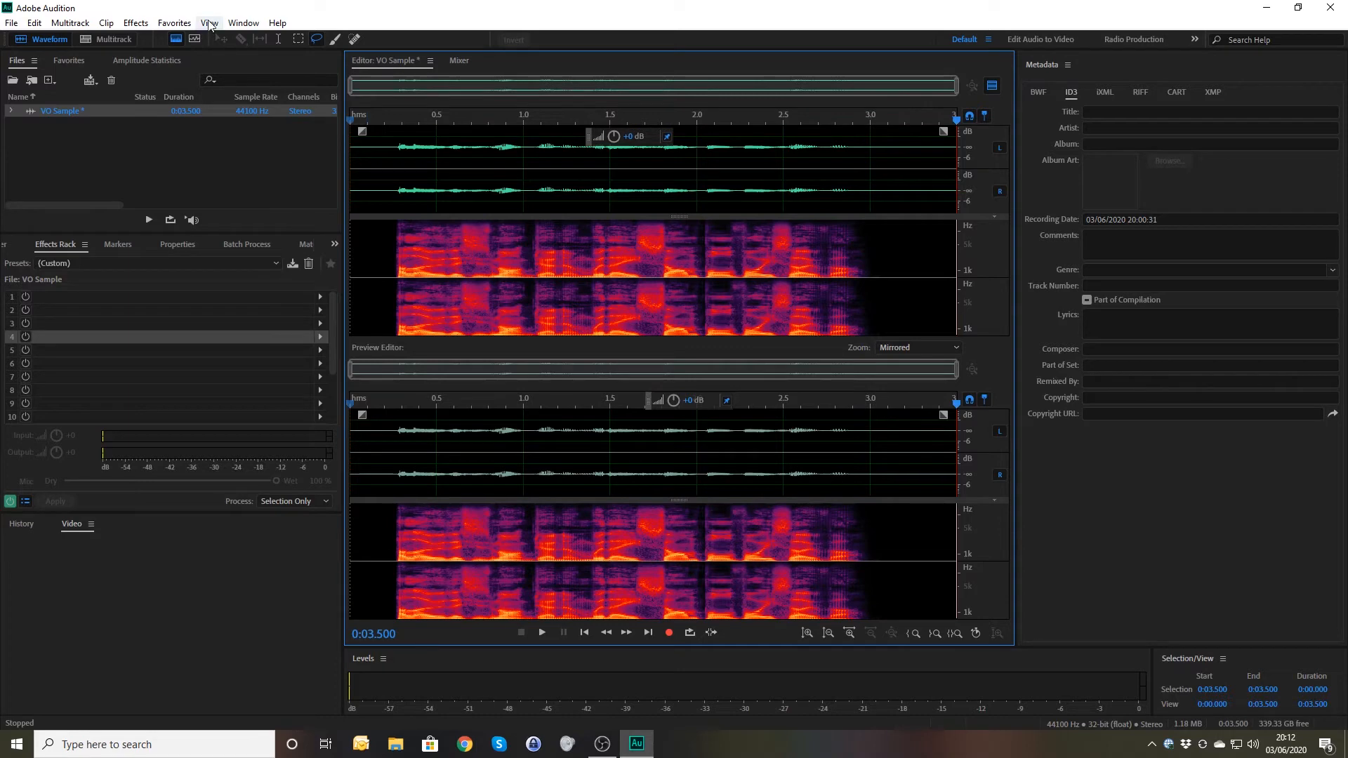
# Step: Apply the MD Sample favorite to the whole VO Sample and play back the processed result
pyautogui.click(176, 24)
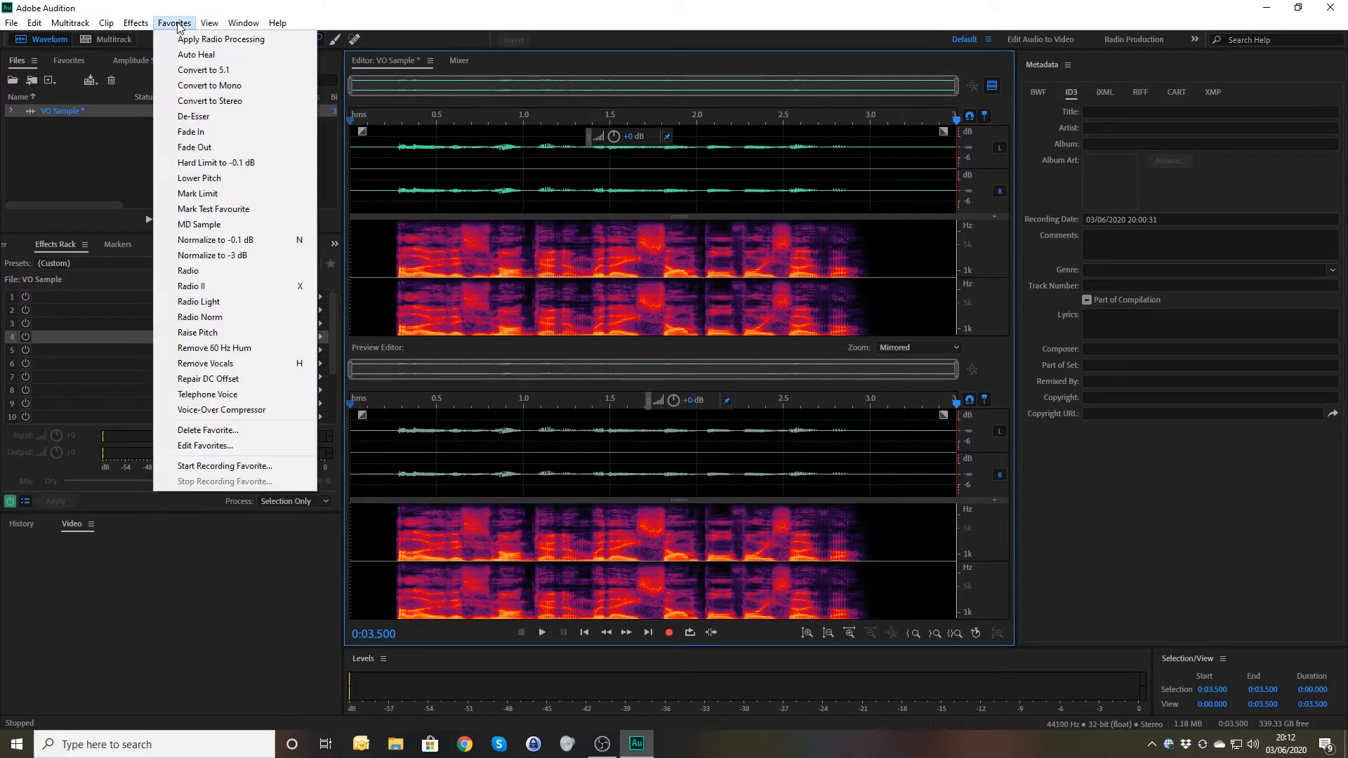
pyautogui.click(214, 225)
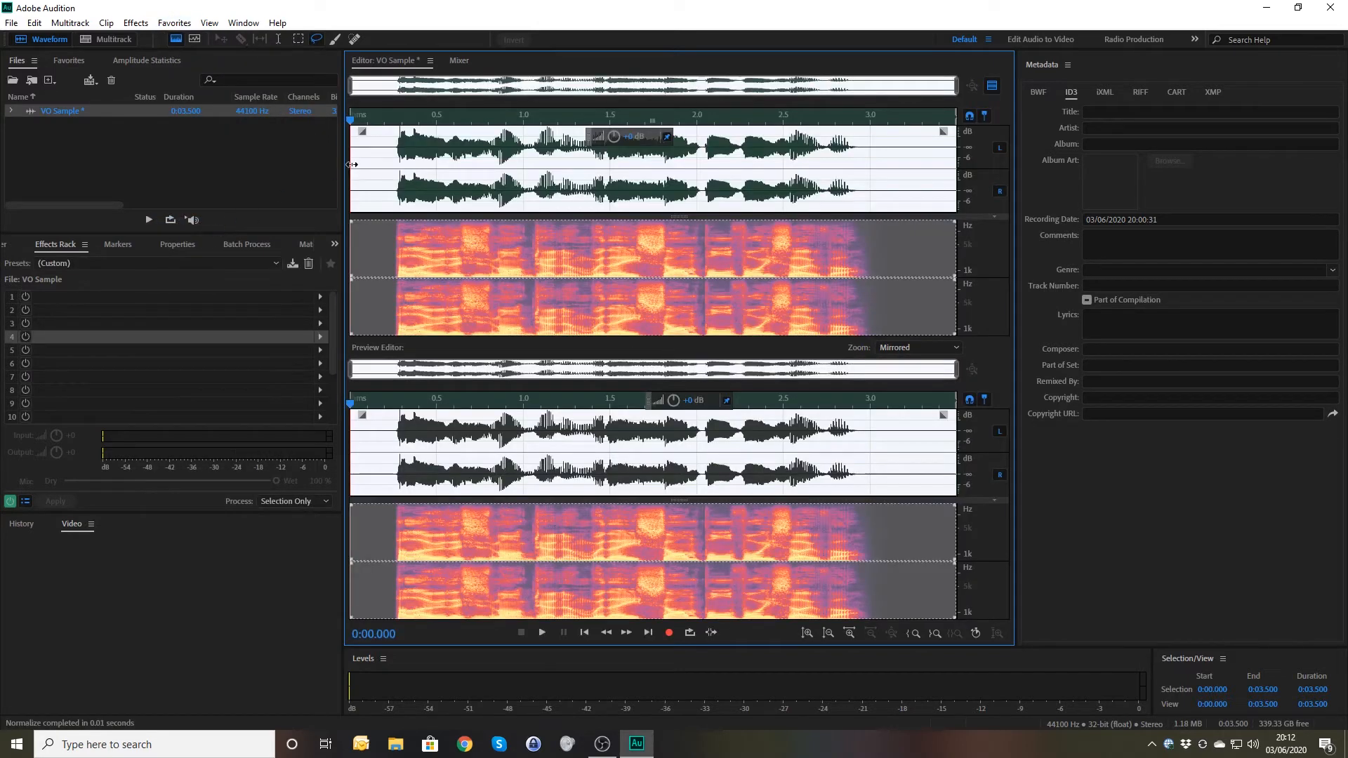
pyautogui.click(359, 166)
pyautogui.press('space')
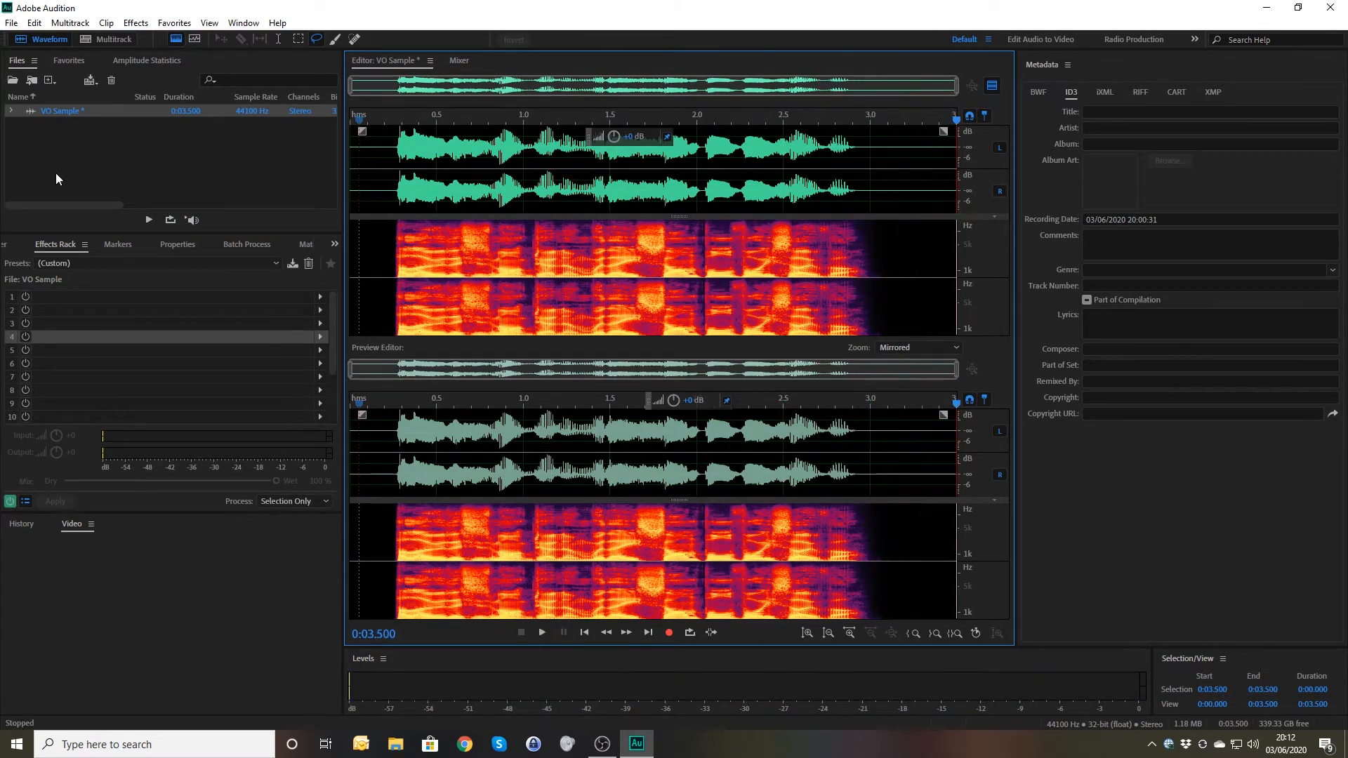
# Step: Add VO Sample to the batch process list, try the MD Sample favorite, and switch the selection to Normalize to -0.1 dB
pyautogui.click(239, 247)
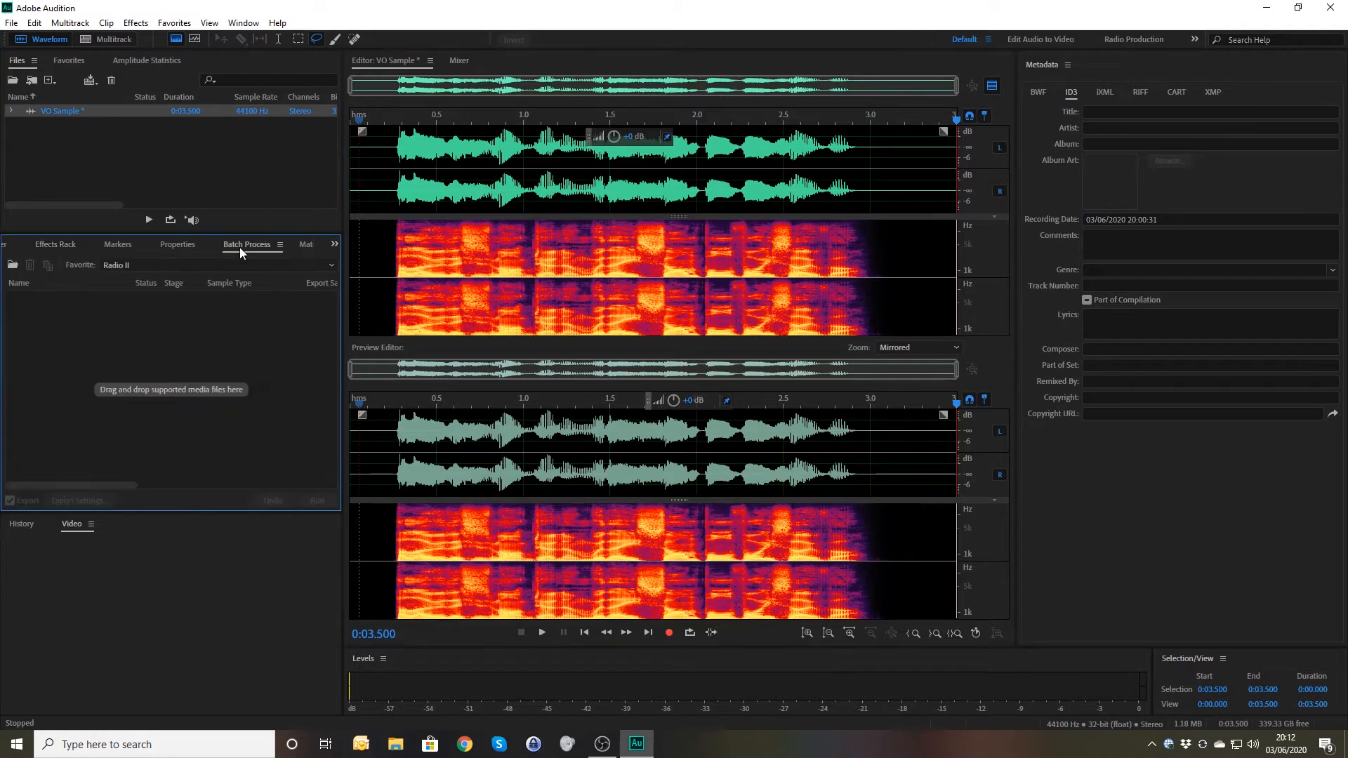
pyautogui.moveTo(59, 118); pyautogui.dragTo(108, 347)
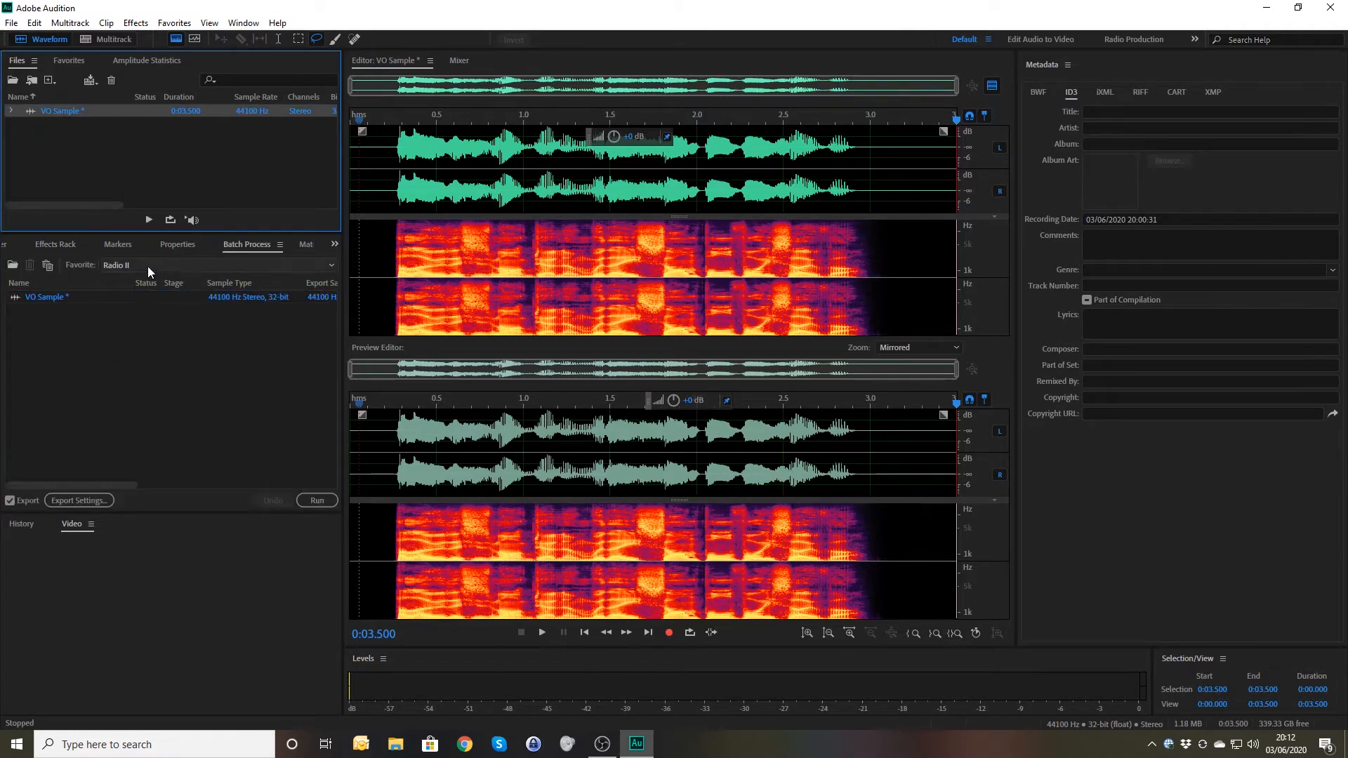
pyautogui.click(153, 265)
pyautogui.click(147, 425)
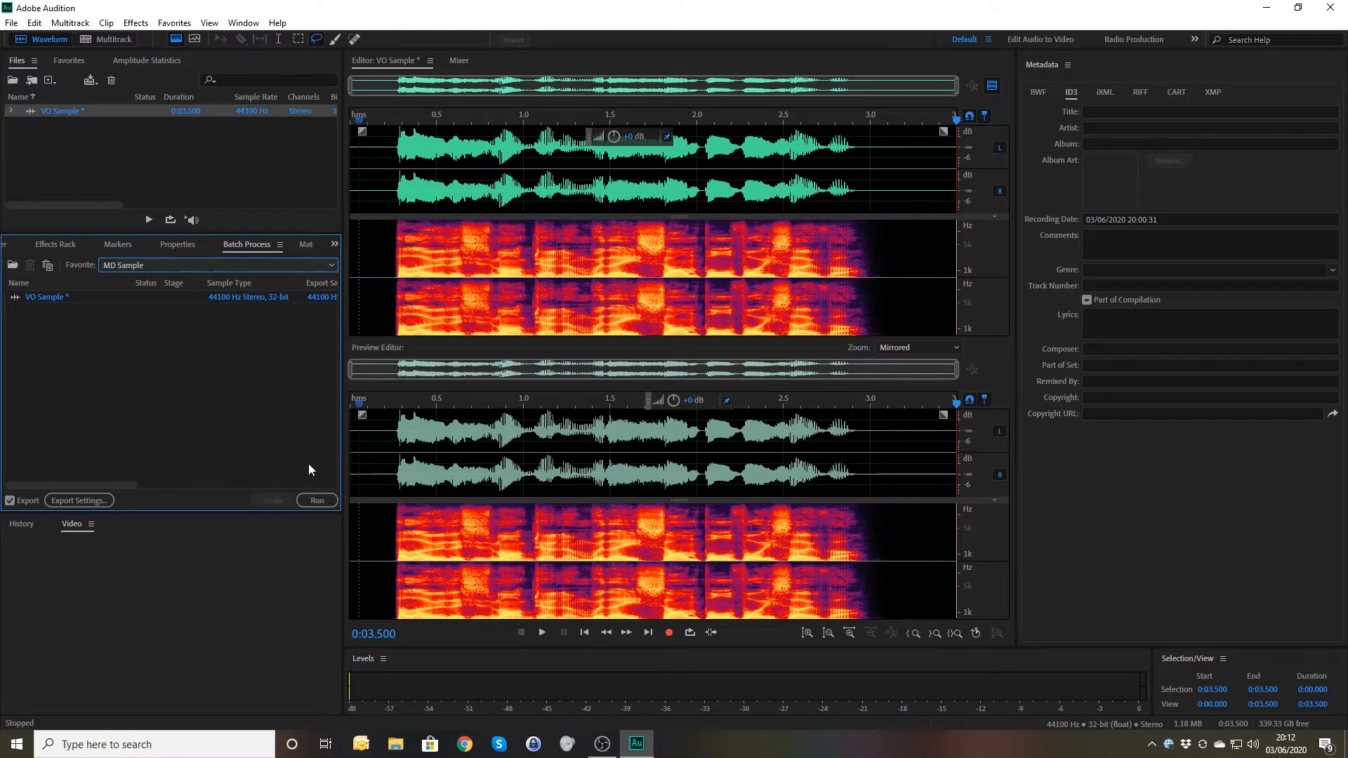
pyautogui.click(220, 268)
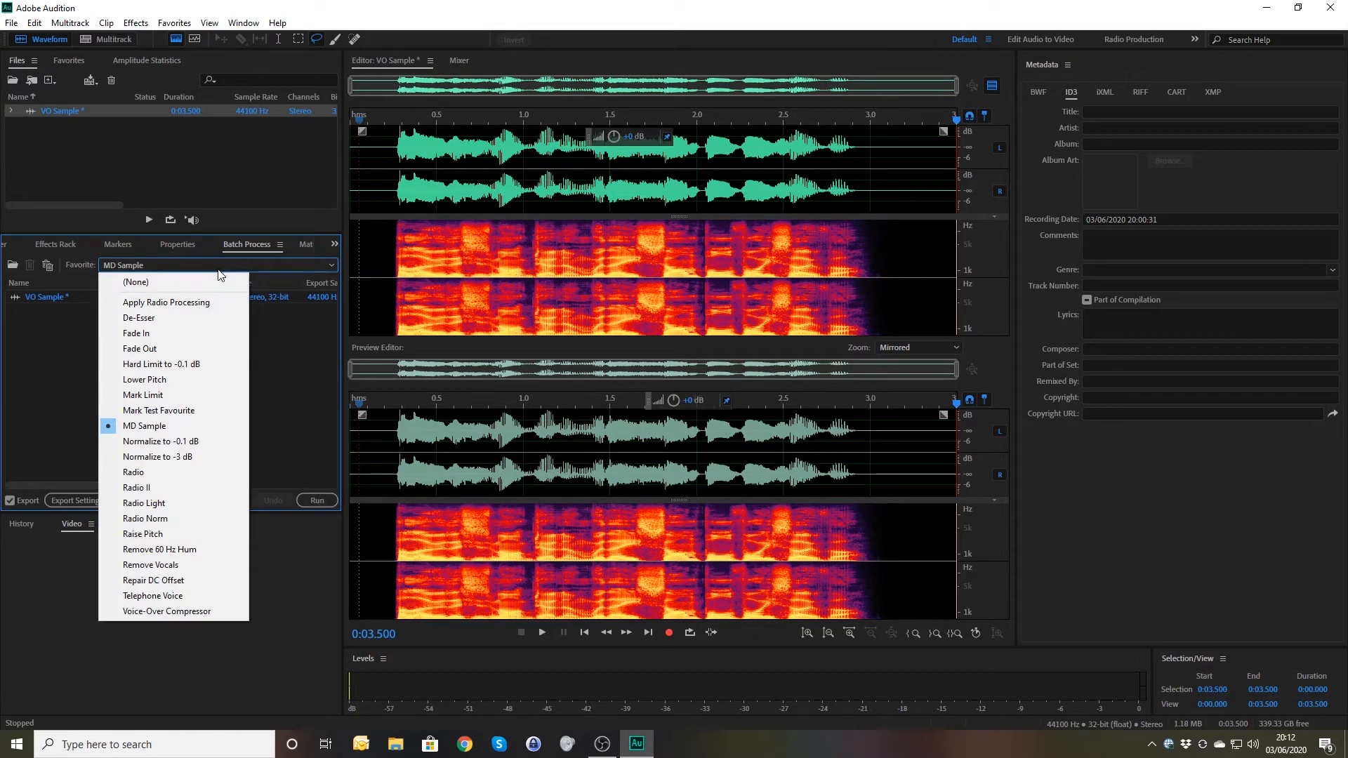
pyautogui.click(185, 444)
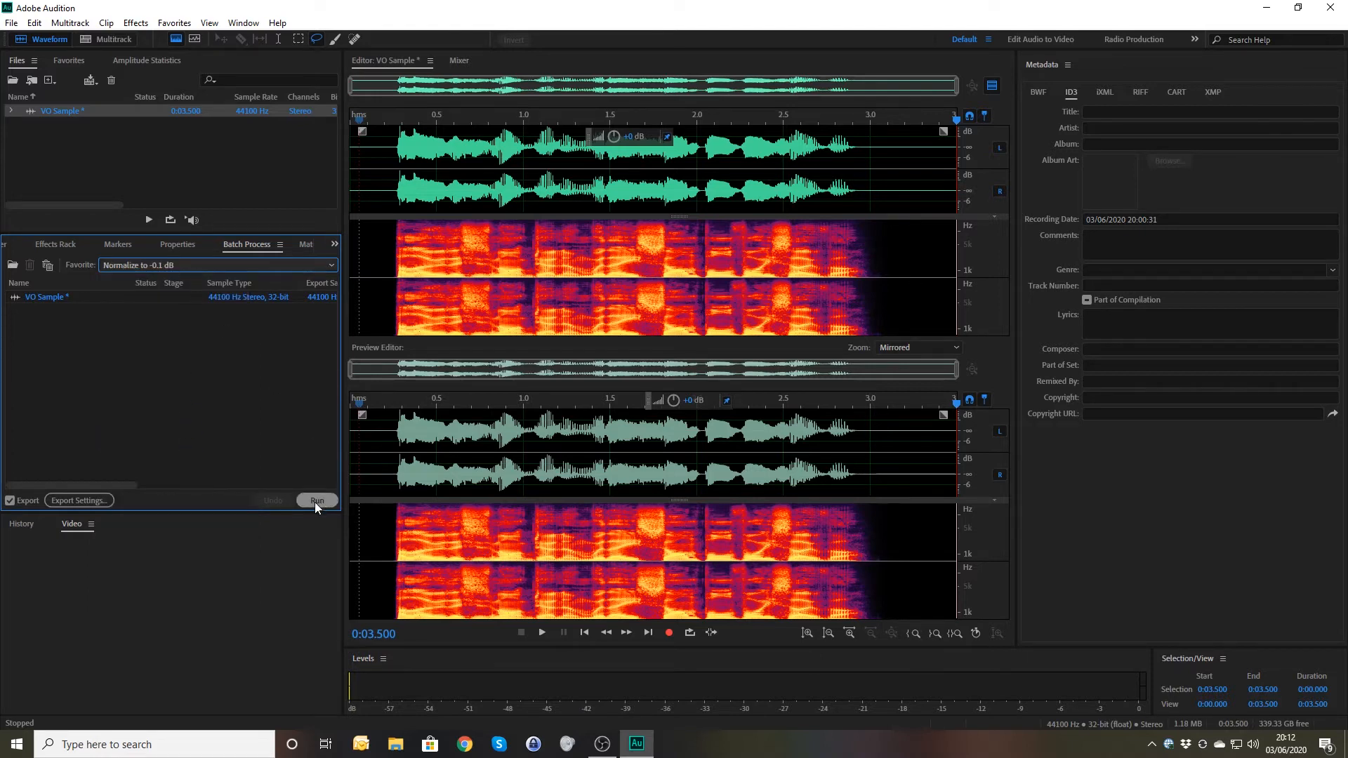
# Step: Undo the MD Sample processing on VO Sample and place the playhead near the start of the waveform
pyautogui.click(177, 23)
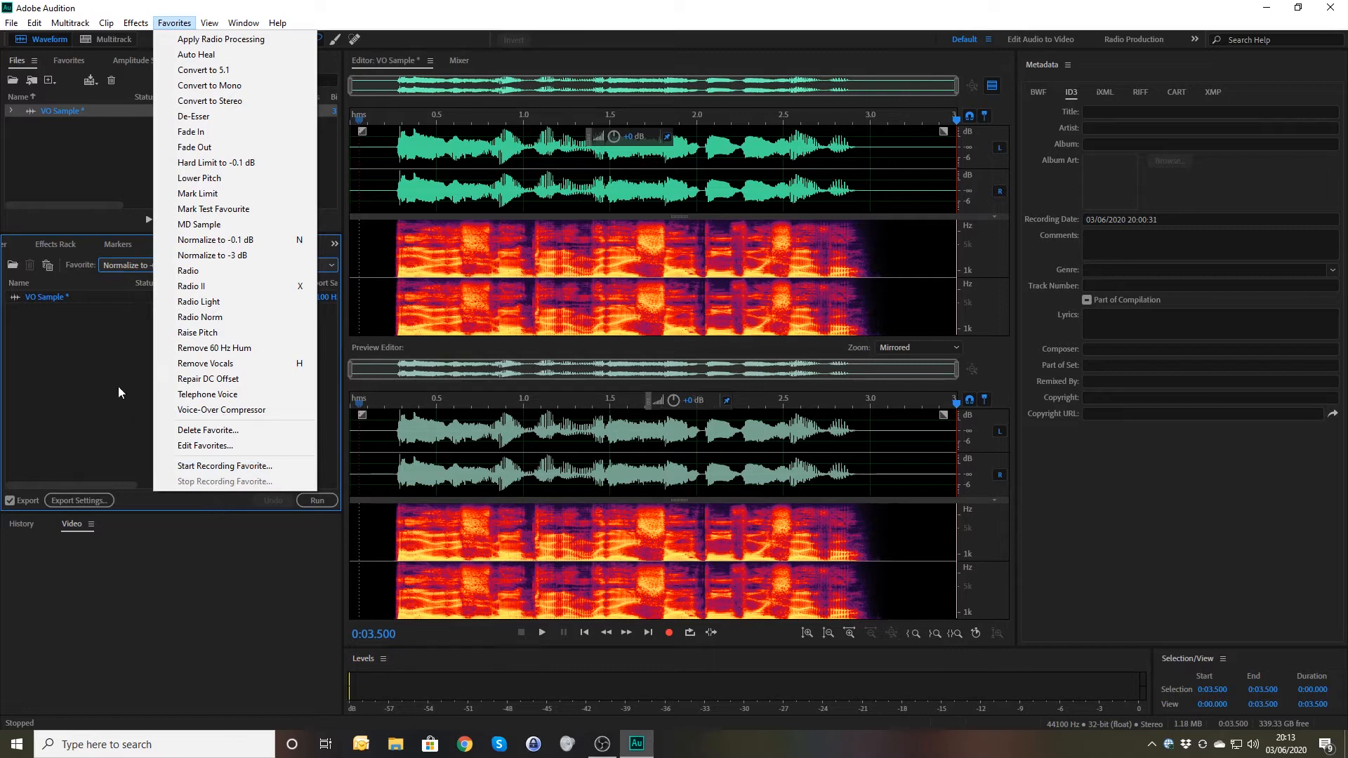
pyautogui.click(90, 355)
pyautogui.click(115, 167)
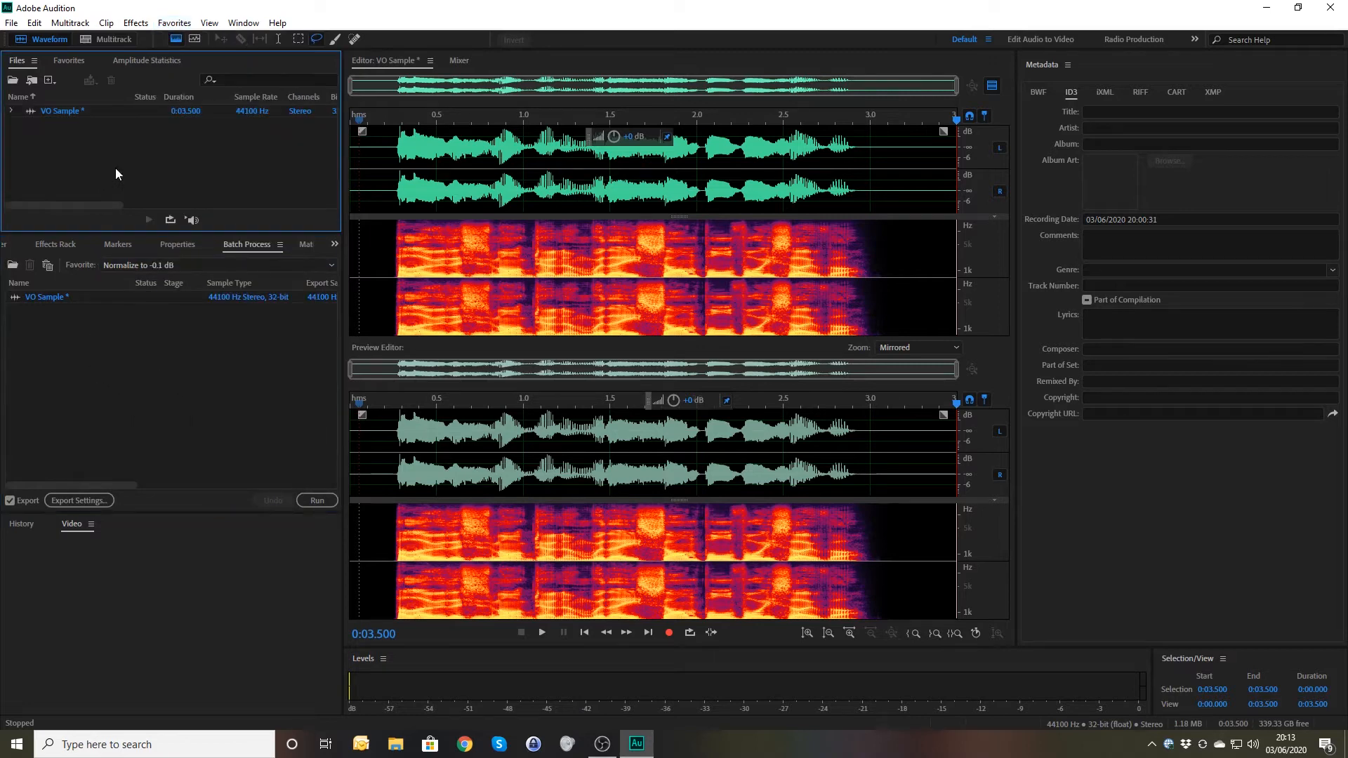
pyautogui.hotkey('ctrl', 'a')
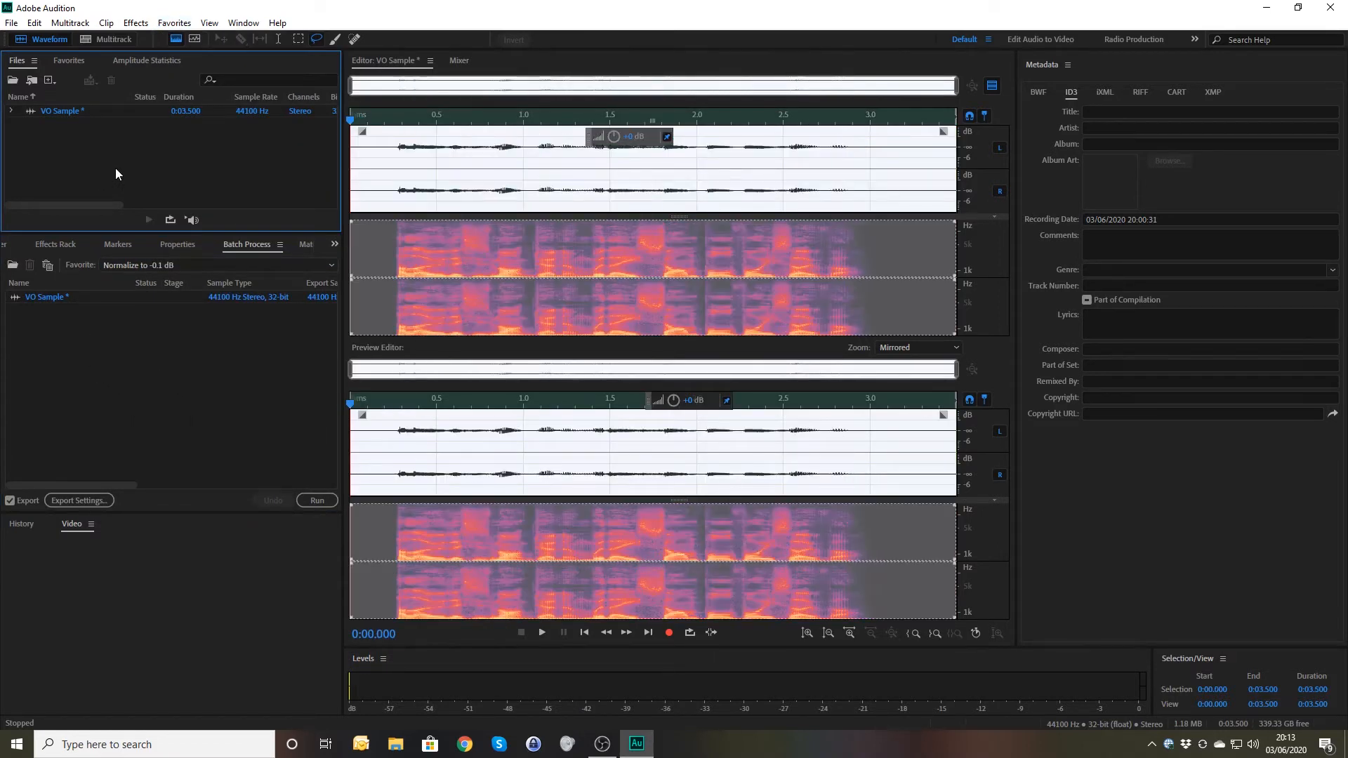
pyautogui.click(360, 168)
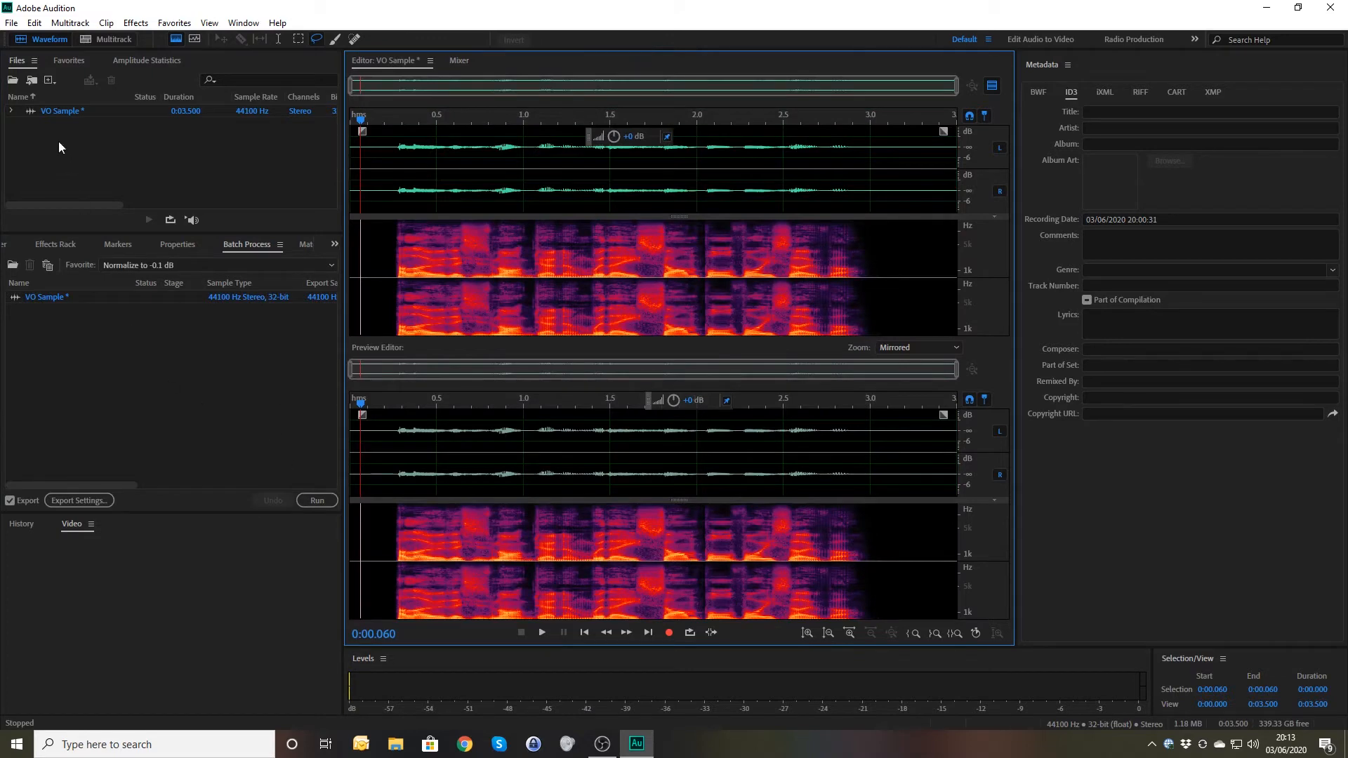
# Step: Assign Z as the keyboard shortcut for the MD Sample favorite and apply that favorite to VO Sample
pyautogui.hotkey('alt', 'k')
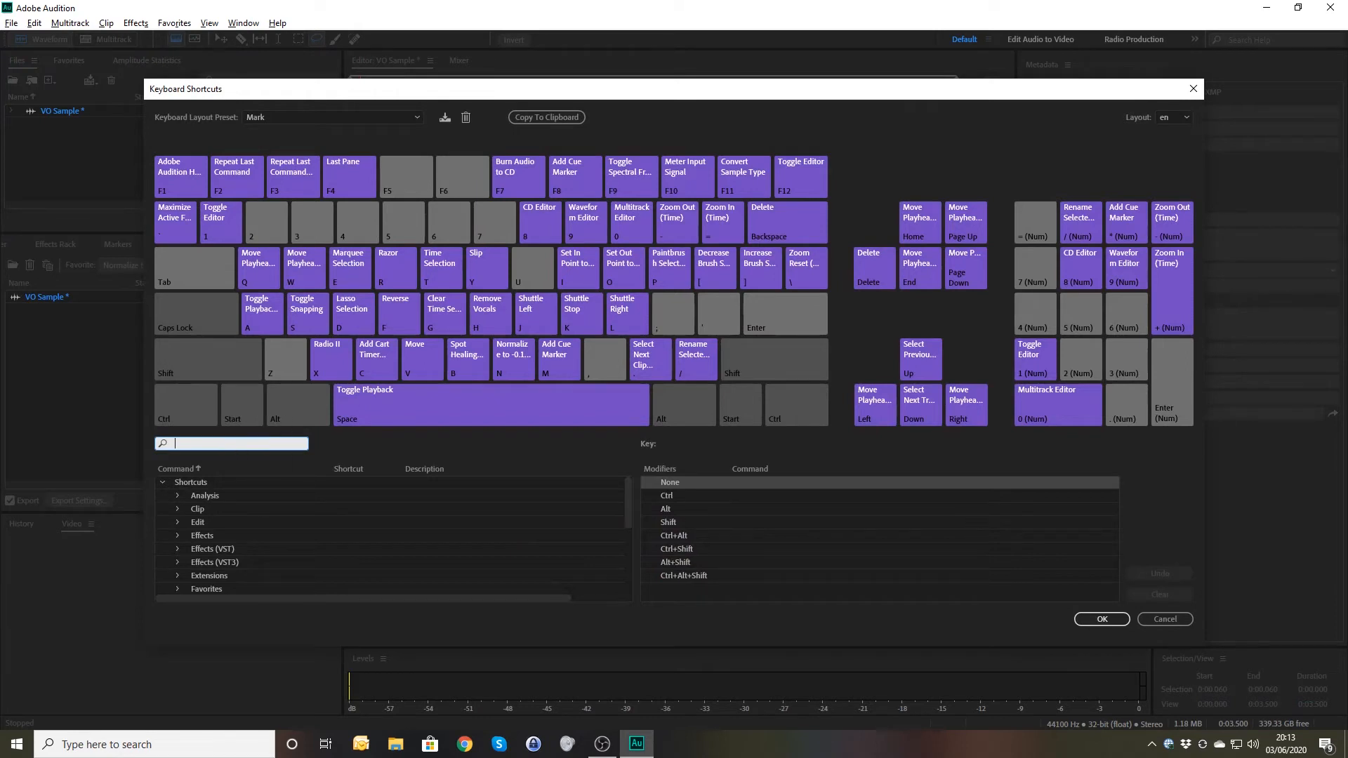
pyautogui.write('md')
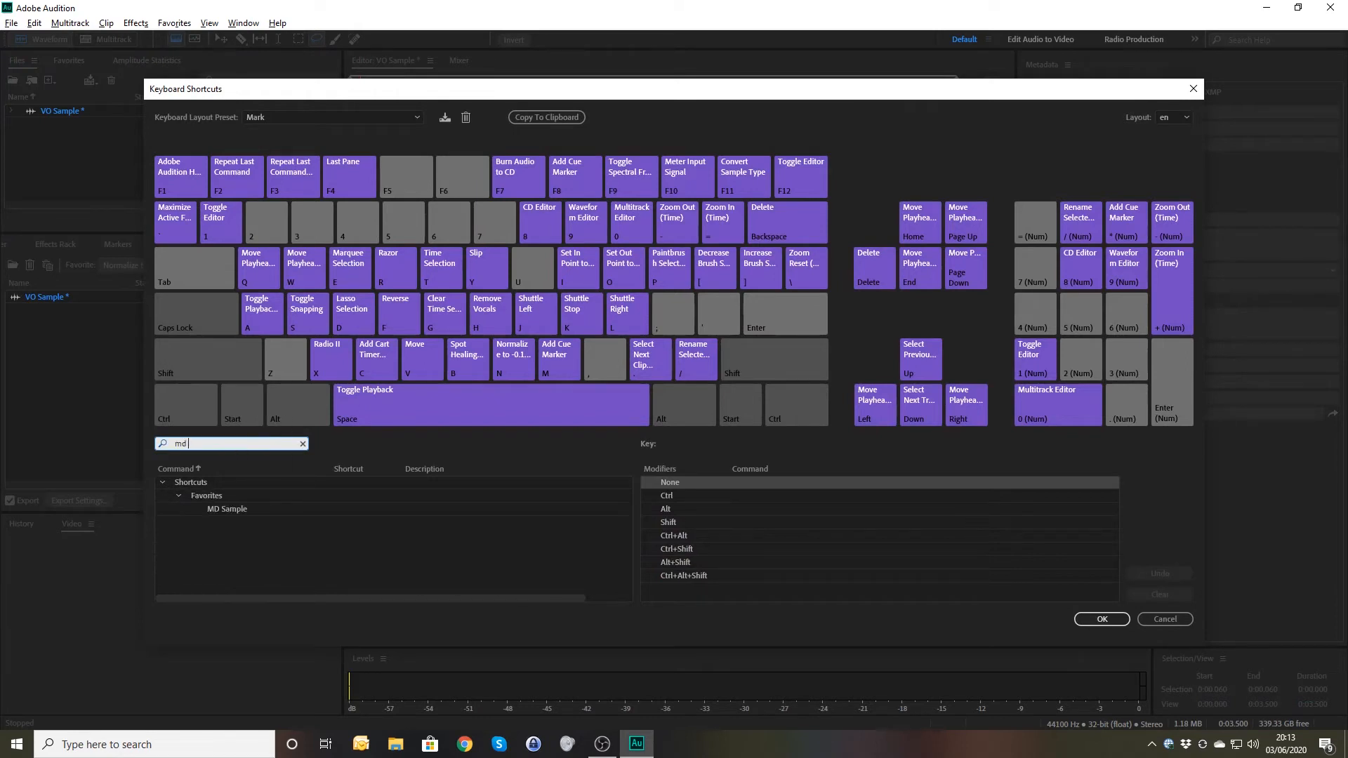
pyautogui.click(223, 513)
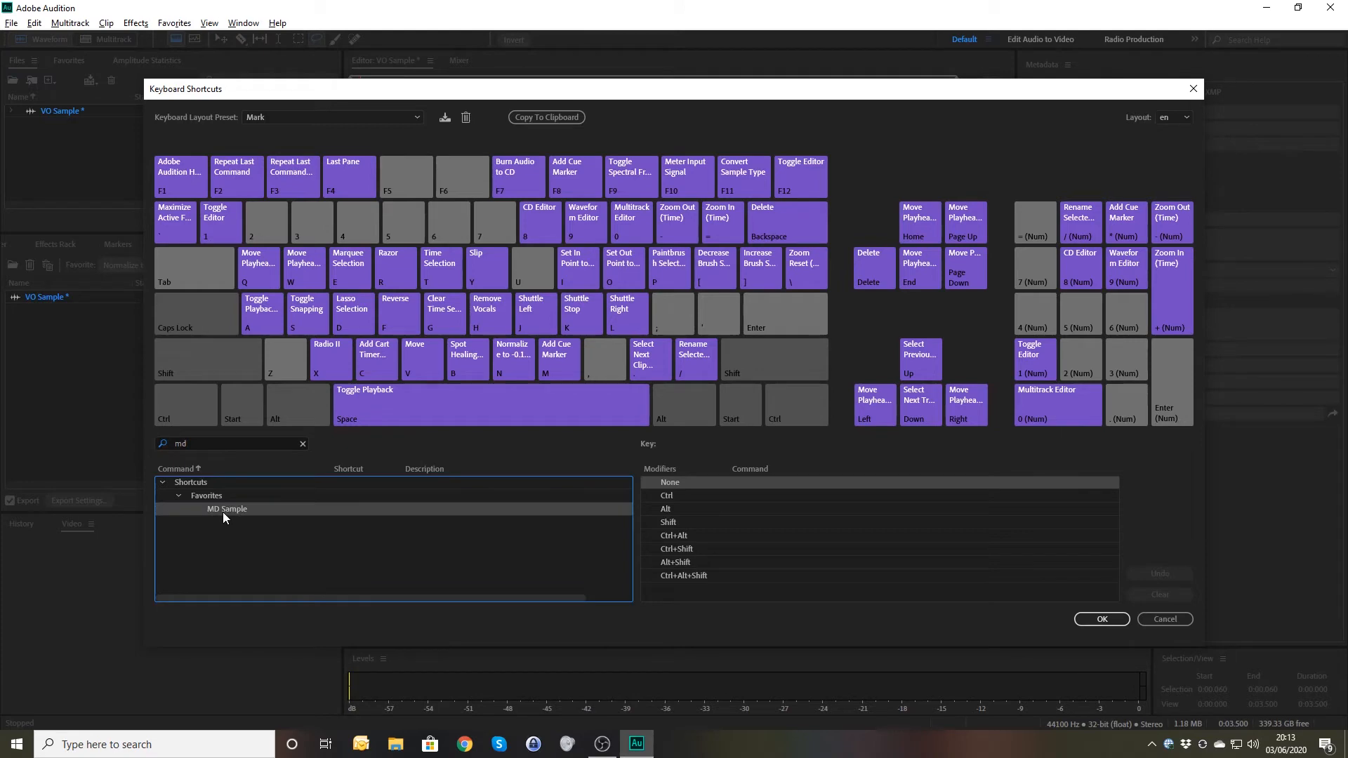
pyautogui.moveTo(223, 512); pyautogui.dragTo(280, 361)
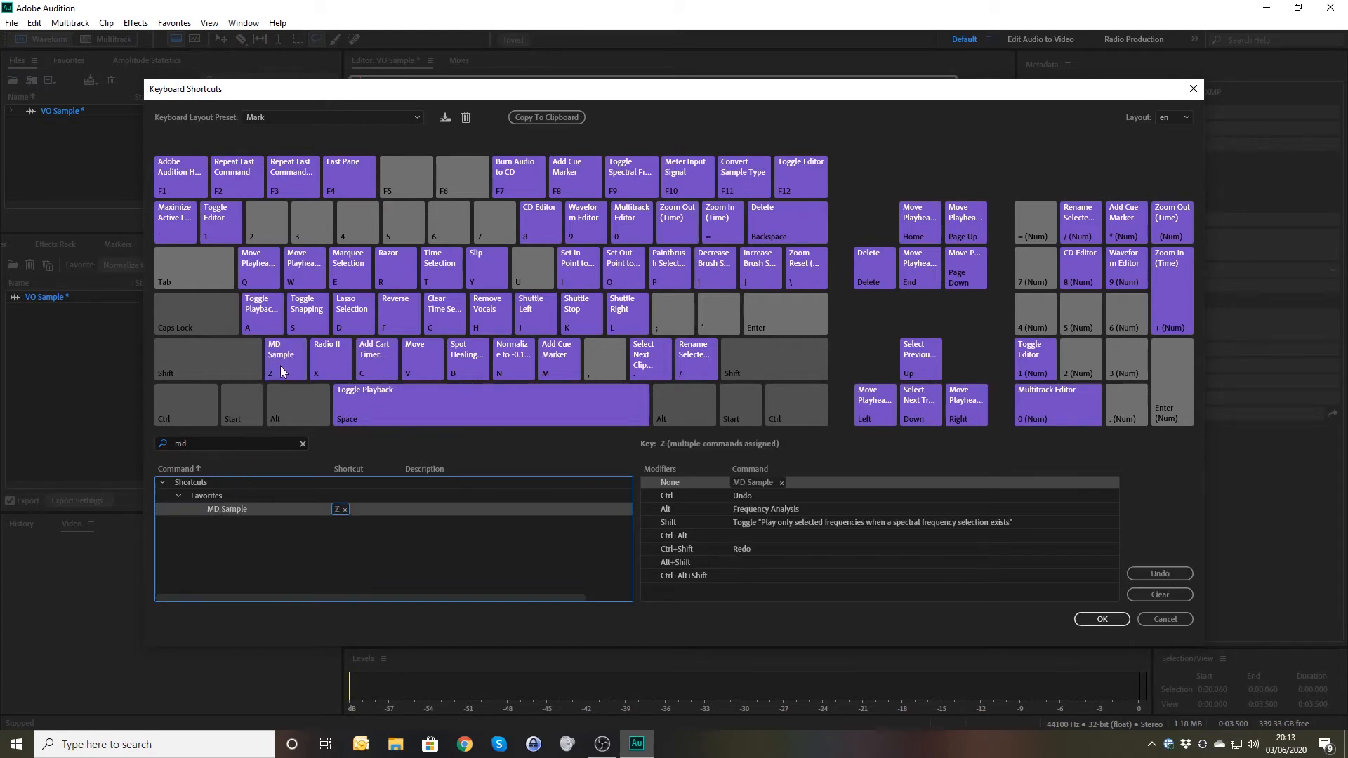
pyautogui.click(1101, 620)
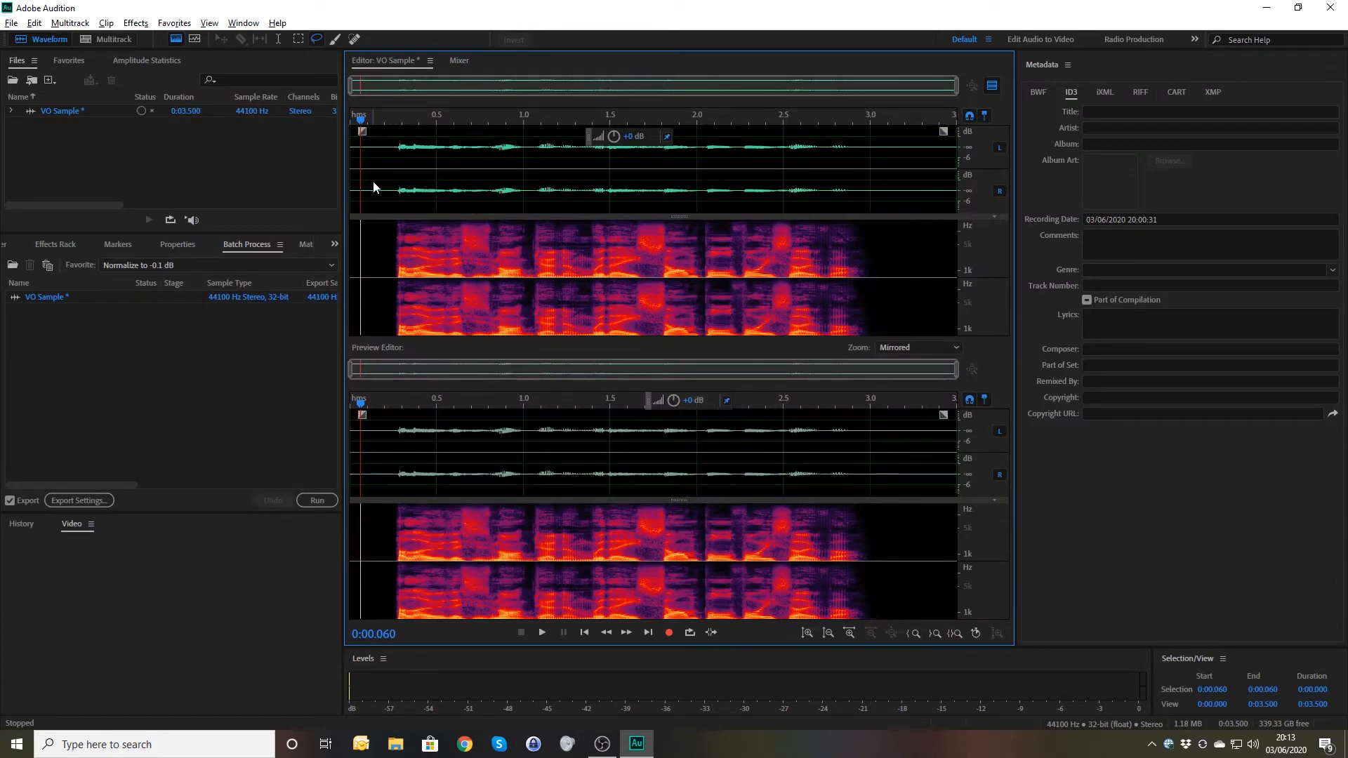
pyautogui.hotkey('ctrl', 'shift', 'n')
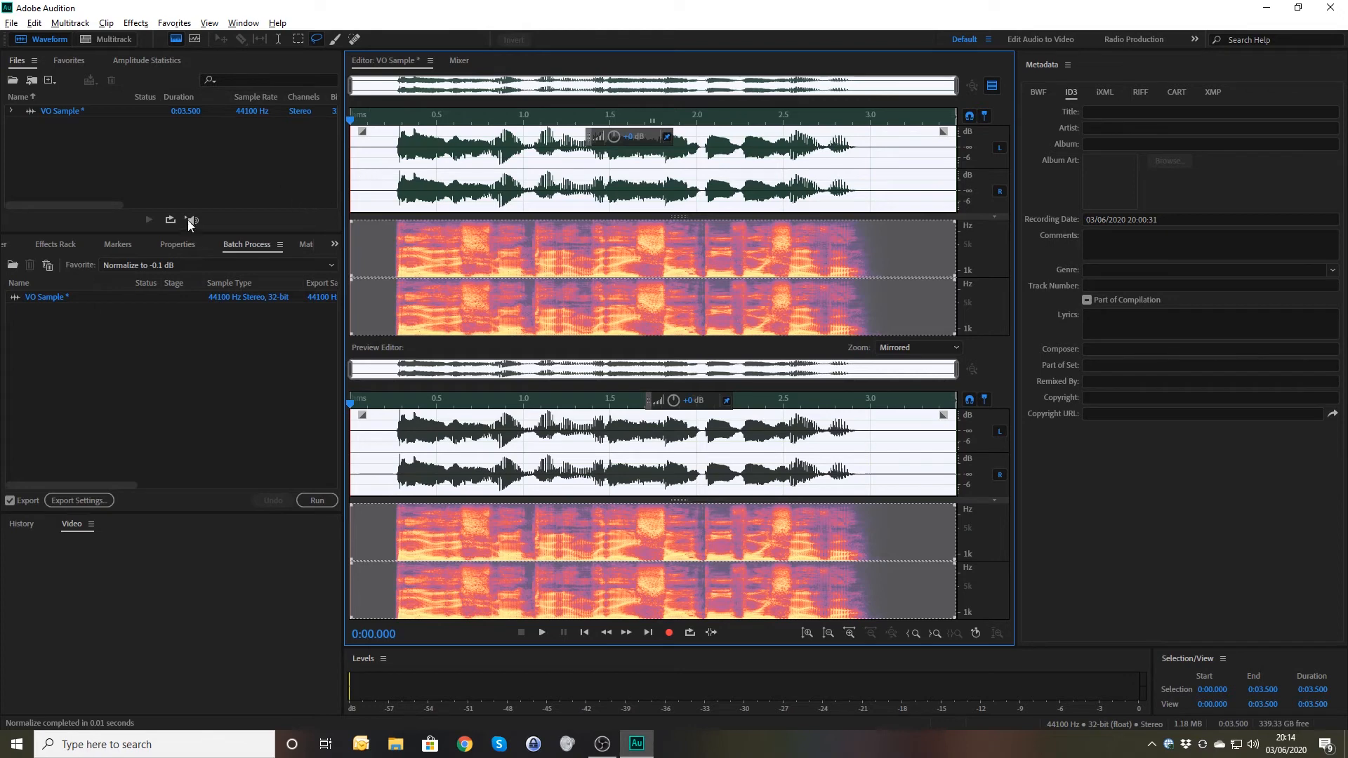
# Step: Create a new multitrack session with the template set to None, keeping the suggested name and folder
pyautogui.click(56, 244)
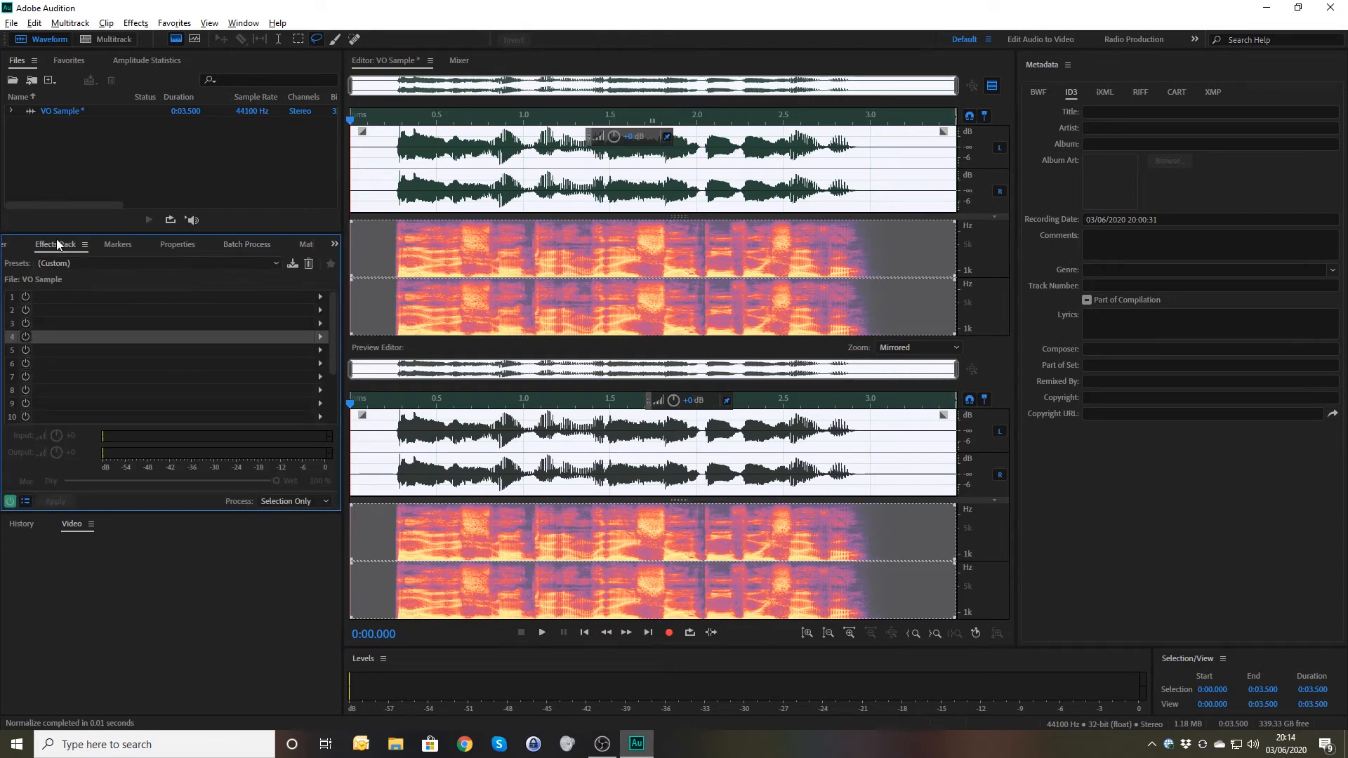
pyautogui.hotkey('ctrl', 'n')
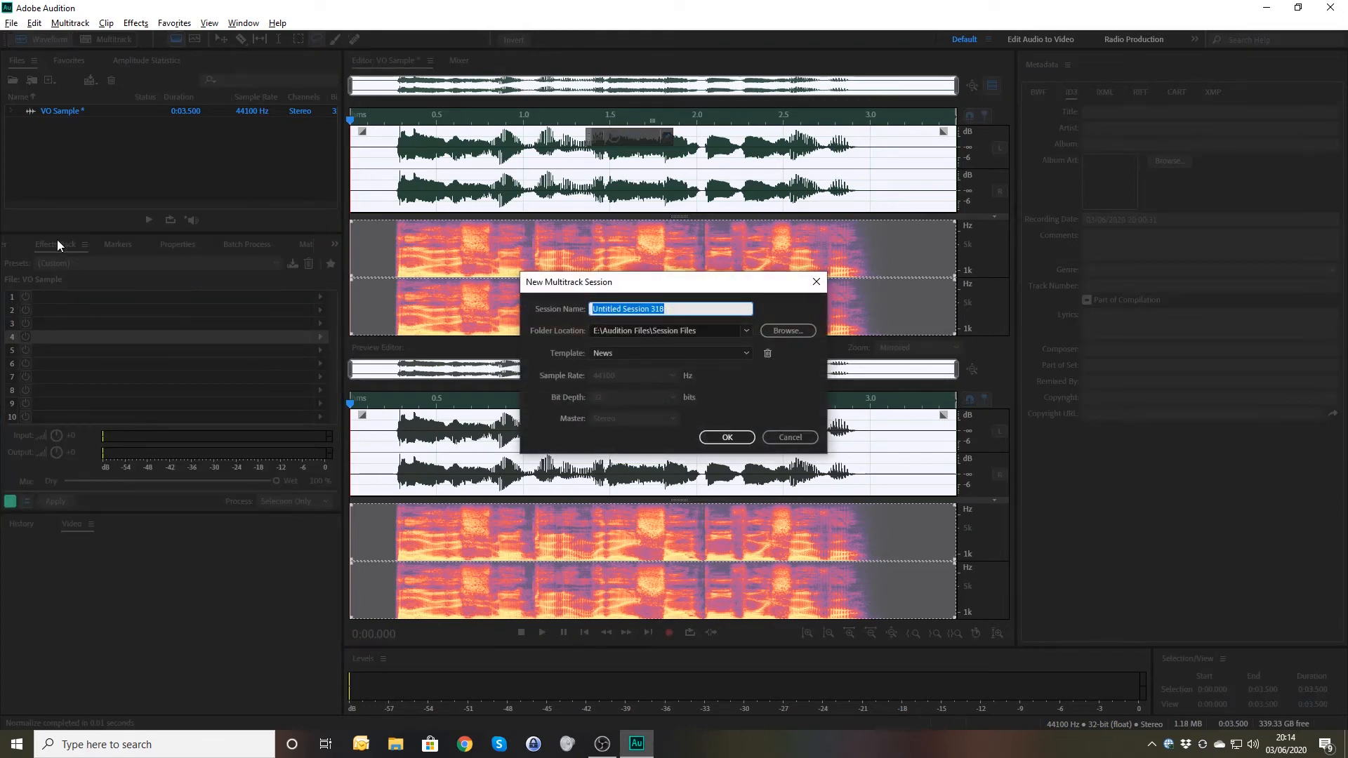
pyautogui.click(639, 351)
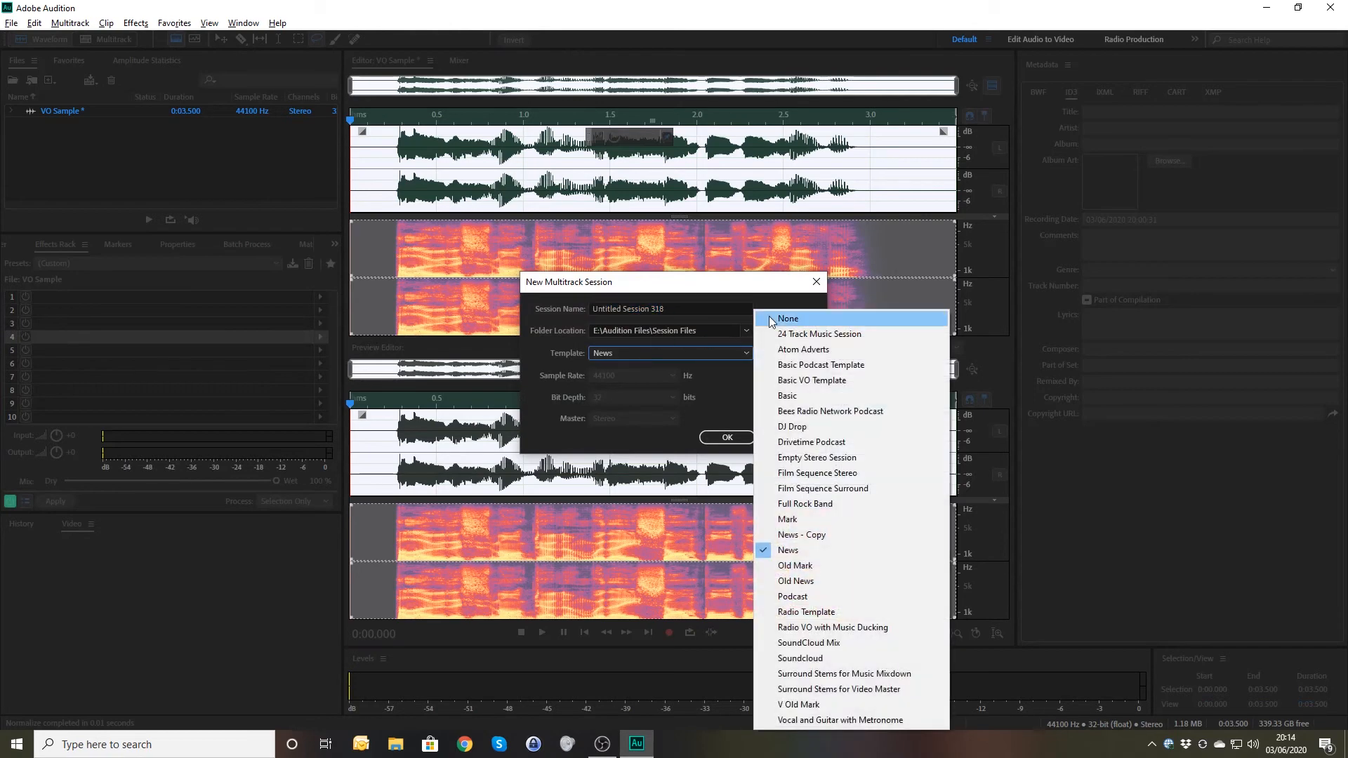
pyautogui.click(780, 314)
pyautogui.click(726, 435)
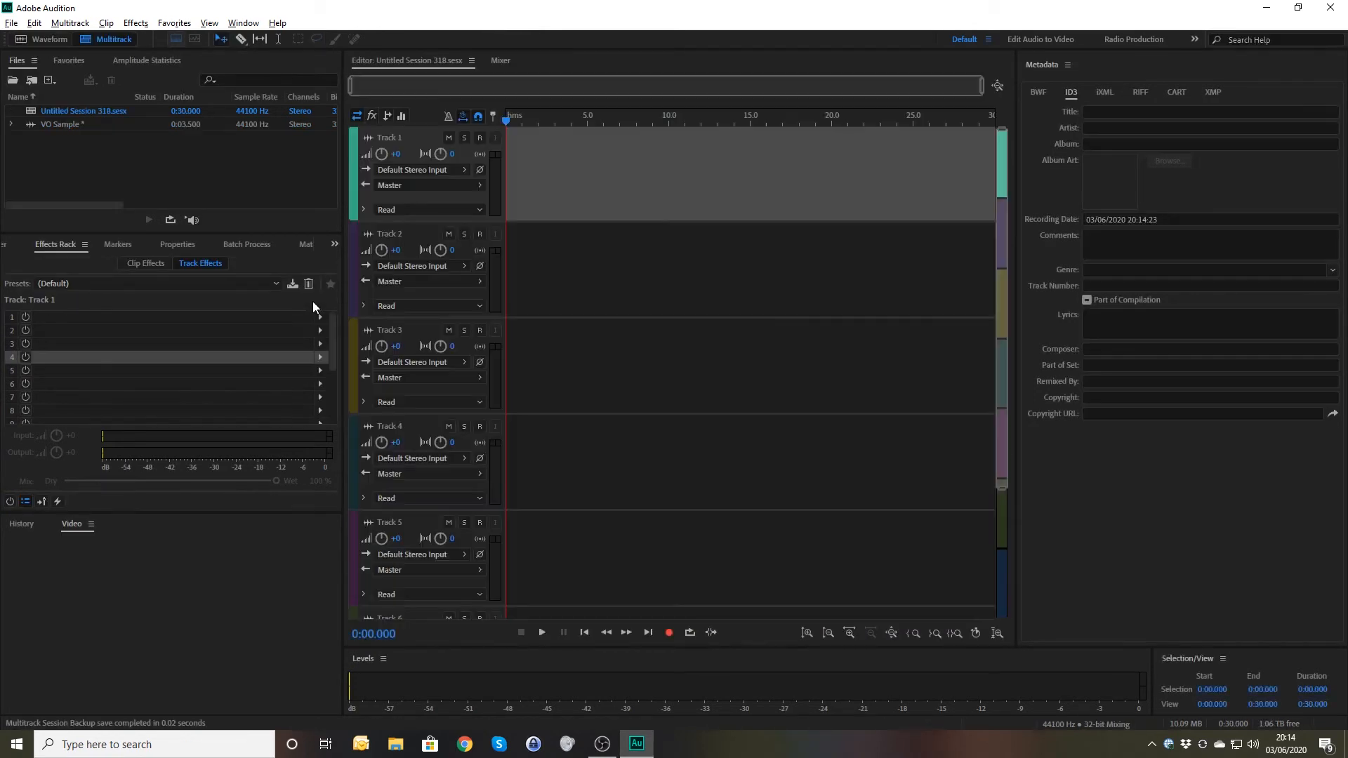
# Step: Load the Mark preset into the track effects rack of Track 1
pyautogui.click(320, 316)
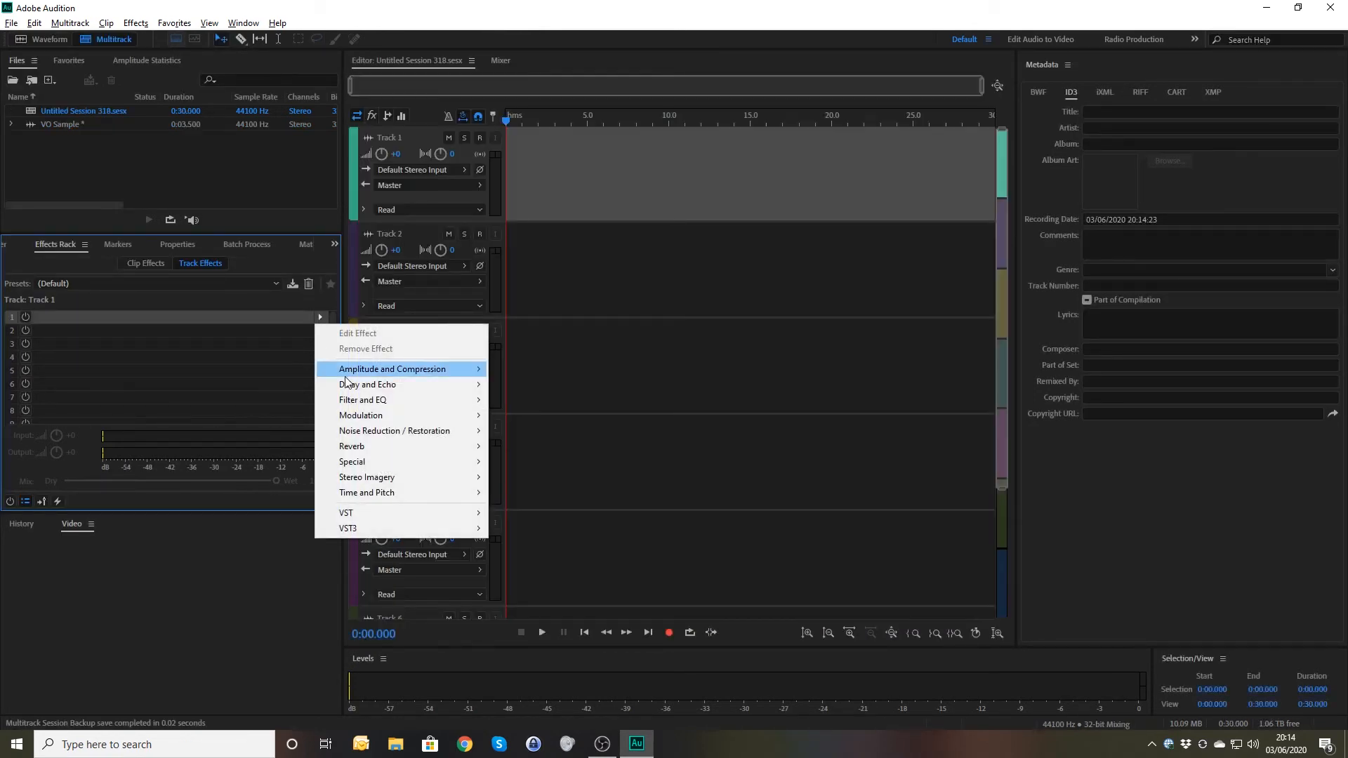
pyautogui.moveTo(347, 377)
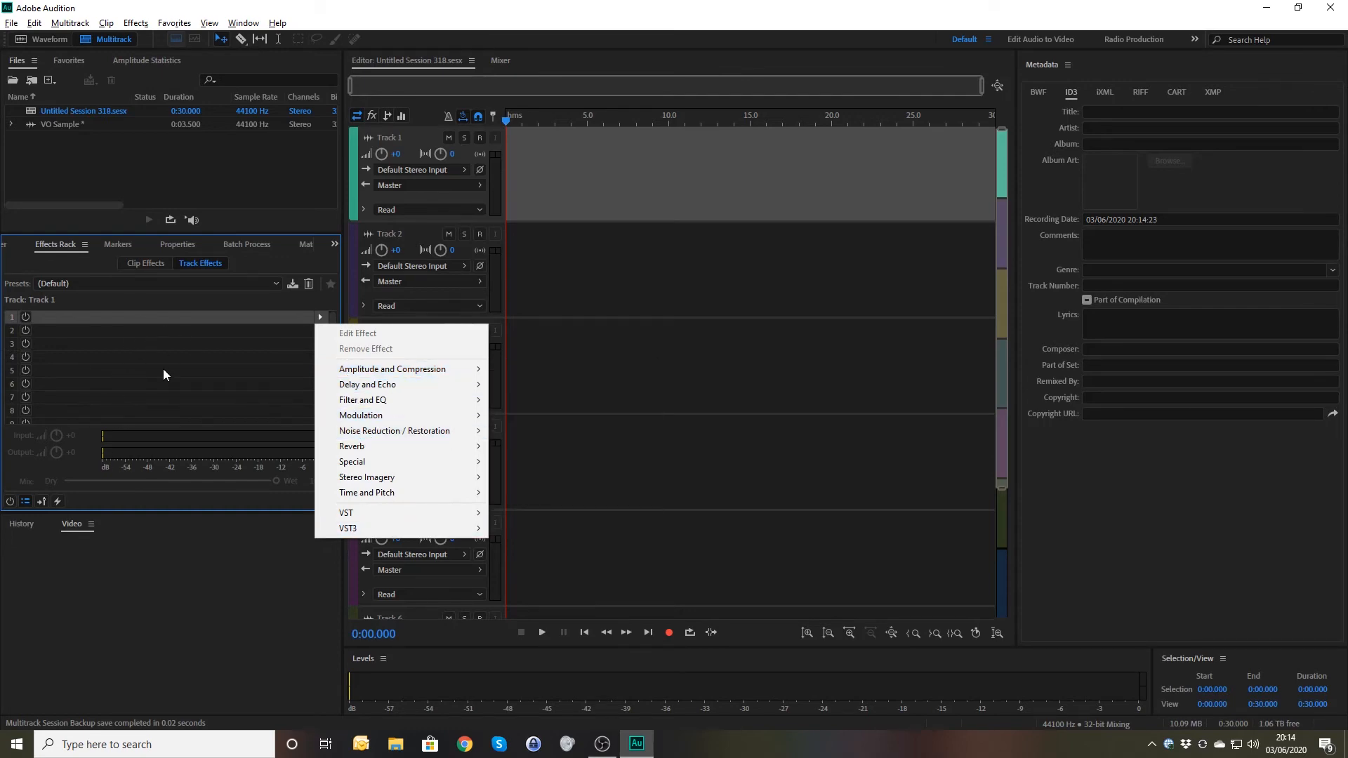
pyautogui.click(145, 284)
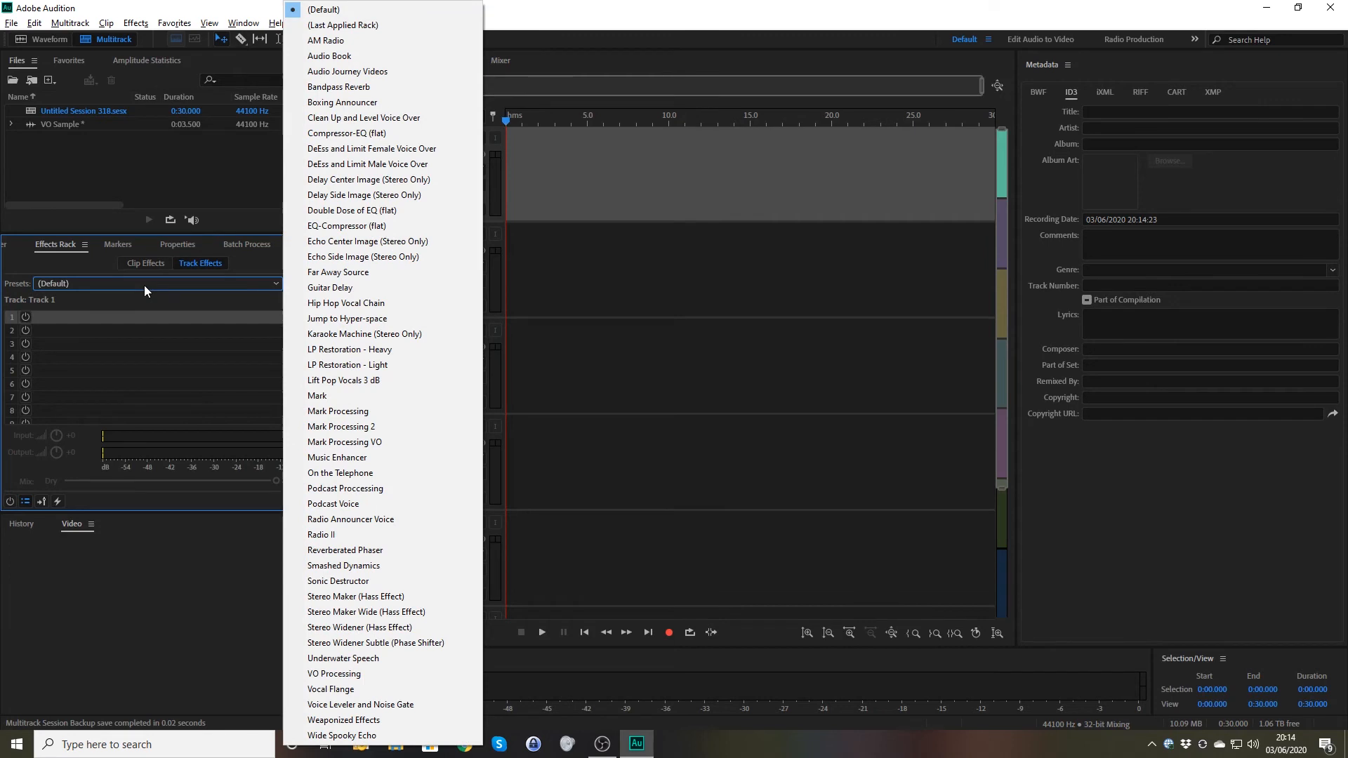
pyautogui.click(349, 396)
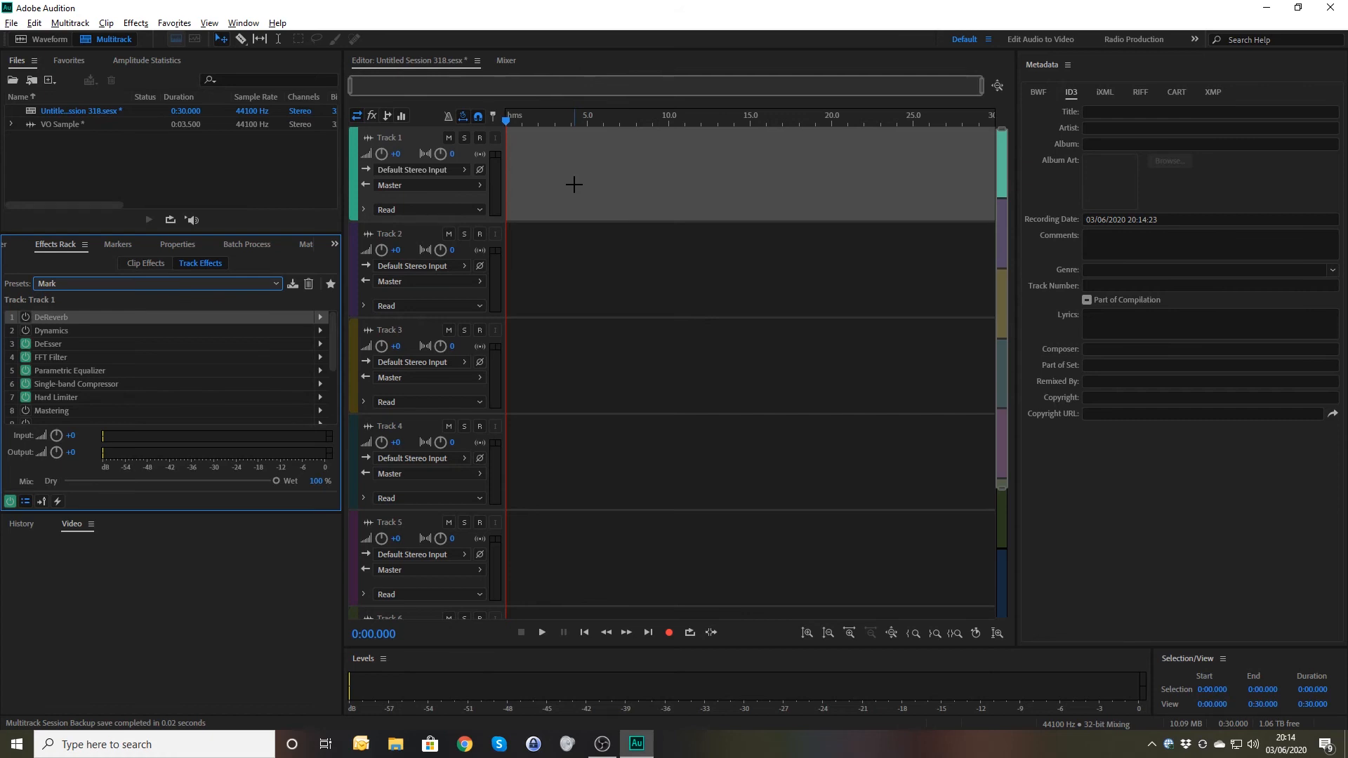
pyautogui.click(184, 23)
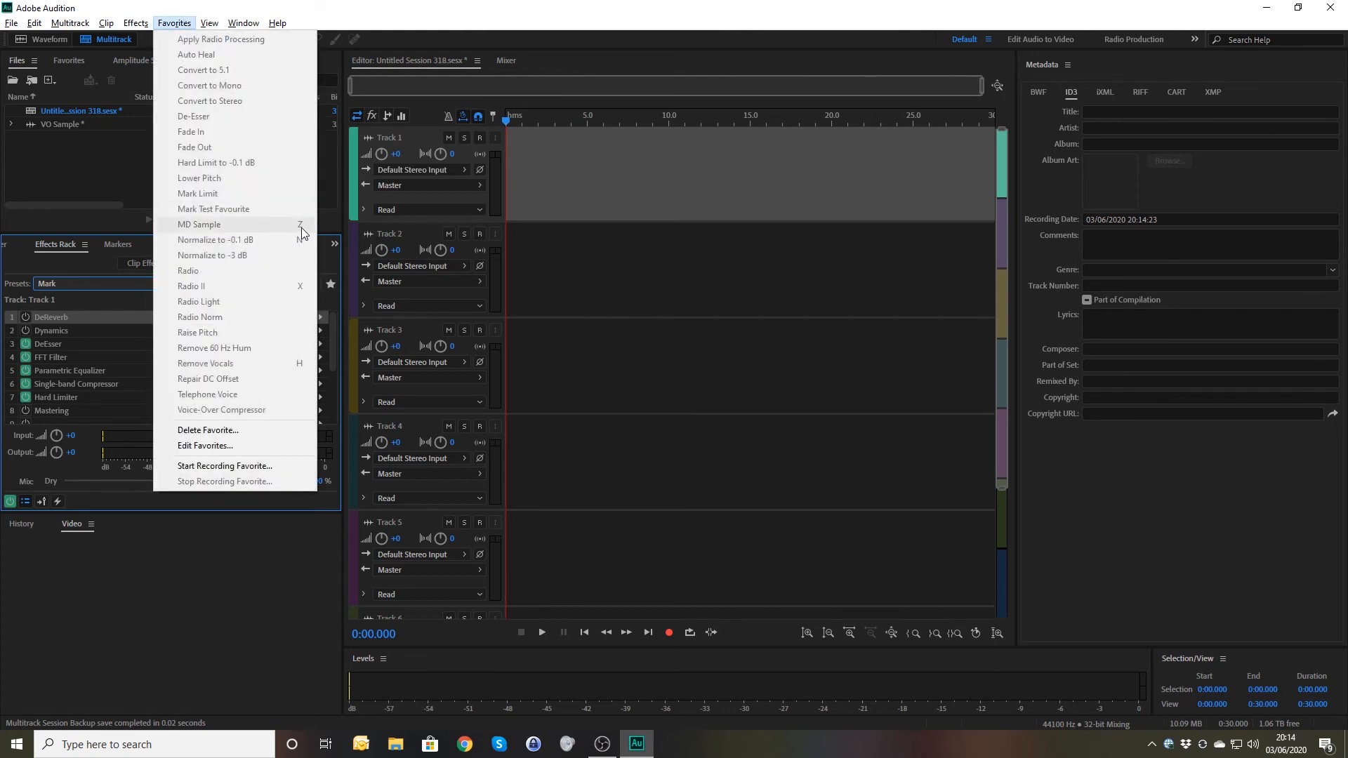
pyautogui.click(86, 180)
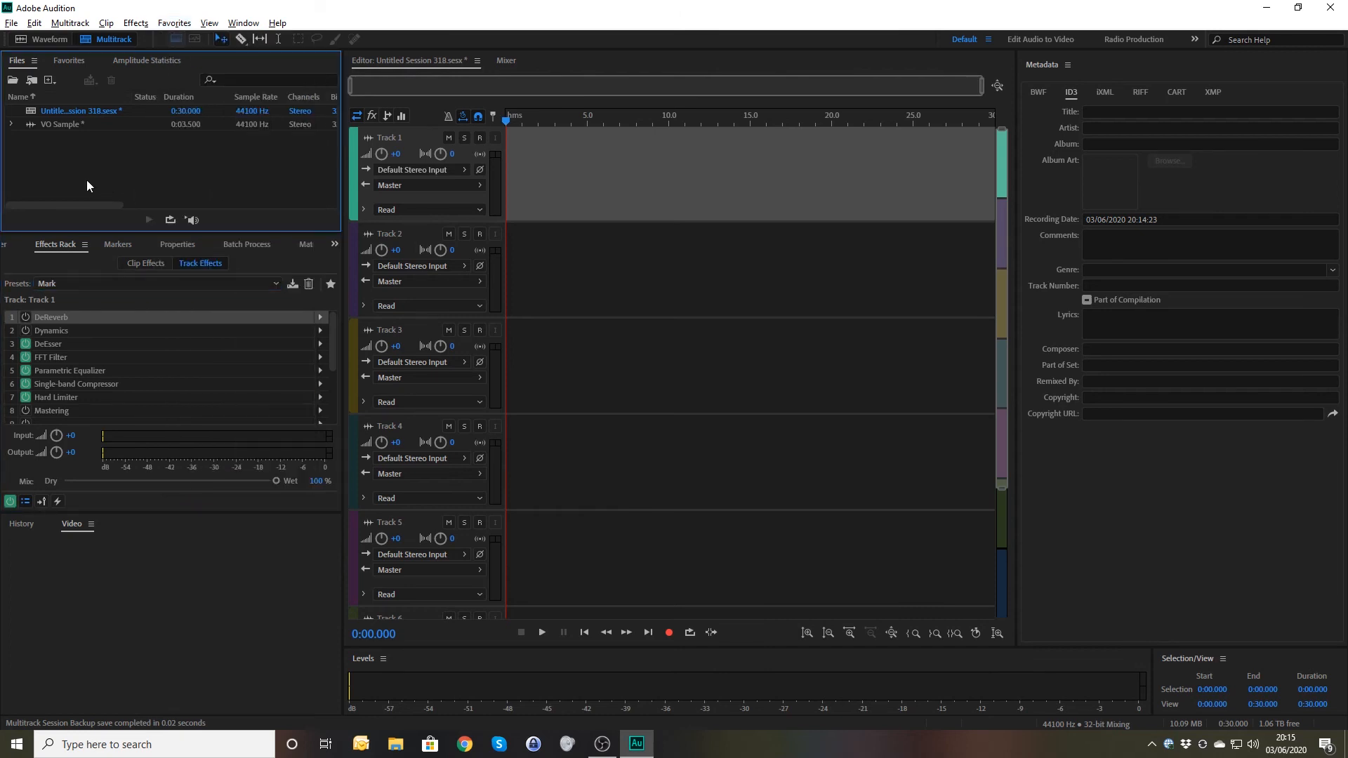